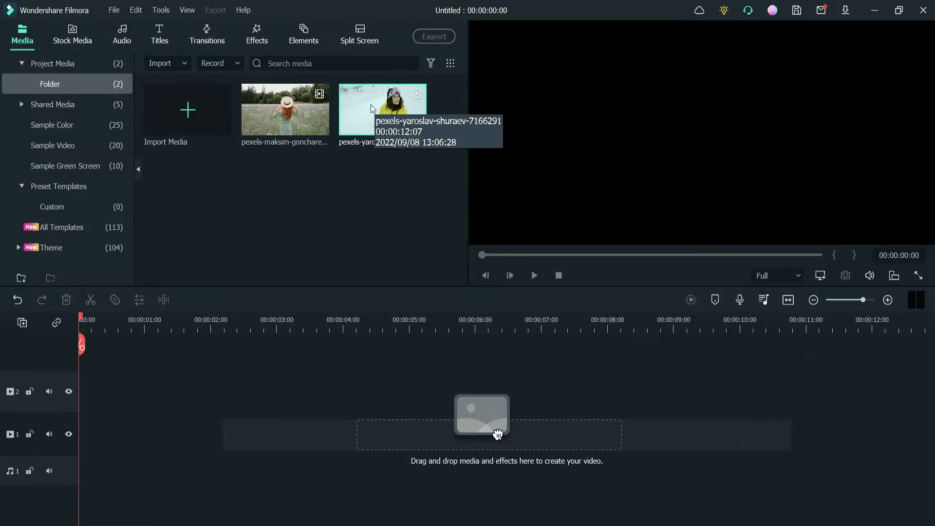
- Place the snowboarder clip on track 1 and trim it to 9 seconds
{"action": "left_click_drag", "start_coordinate": [369, 108], "coordinate": [68, 491]}
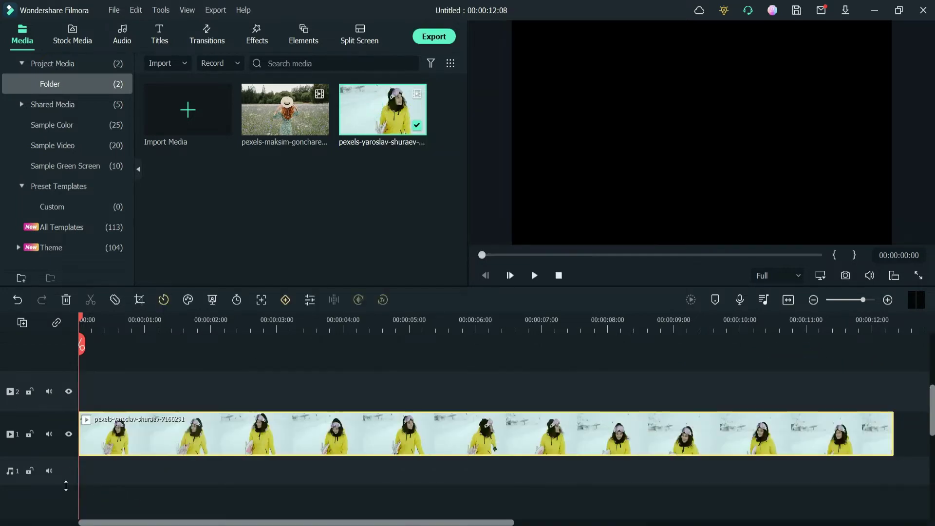
{"action": "left_click", "coordinate": [674, 324]}
{"action": "left_click", "coordinate": [673, 345]}
{"action": "key", "text": "Delete"}
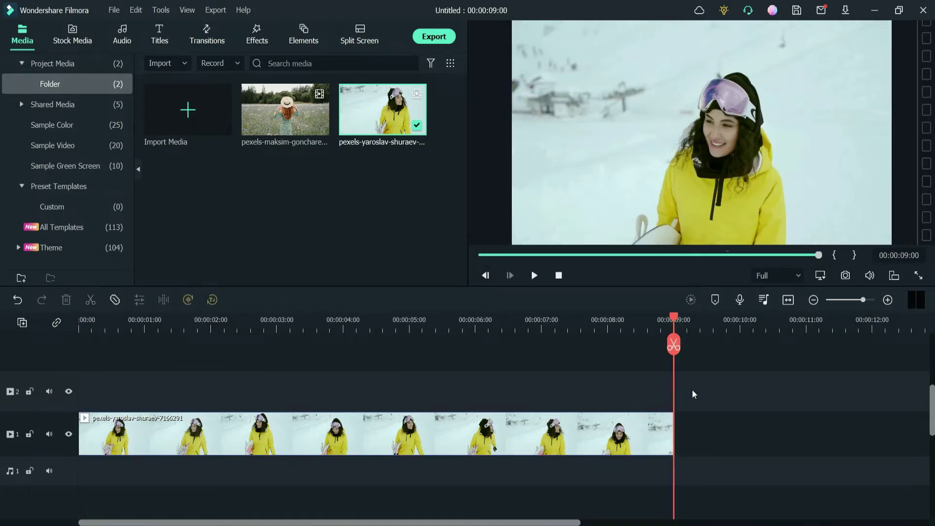
- Add the Promised music under the video and trim it to 9 seconds
{"action": "left_click", "coordinate": [116, 42]}
{"action": "left_click_drag", "start_coordinate": [187, 184], "coordinate": [98, 470]}
{"action": "left_click", "coordinate": [673, 345]}
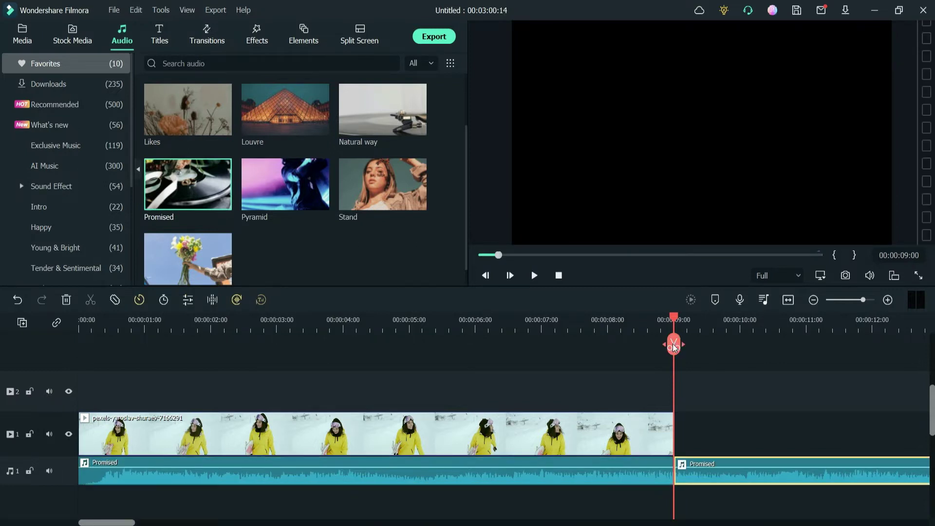
{"action": "key", "text": "Delete"}
{"action": "left_click", "coordinate": [821, 394]}
- Play the 9-second edit from the start to review it
{"action": "key", "text": "Home"}
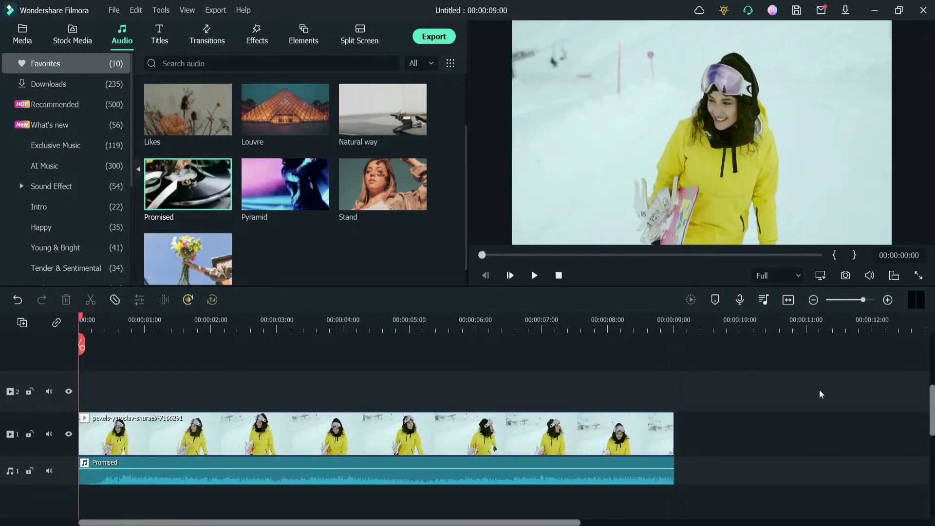
{"action": "key", "text": "space"}
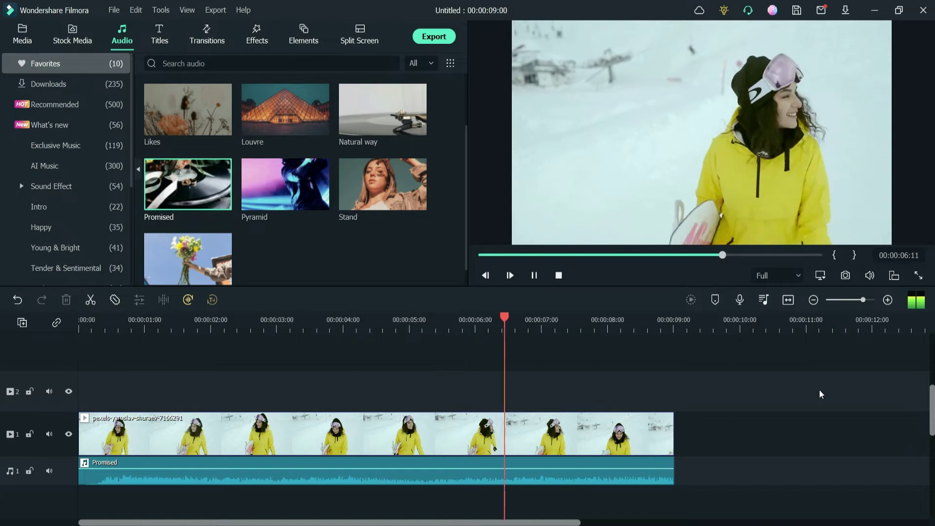
{"action": "key", "text": "space"}
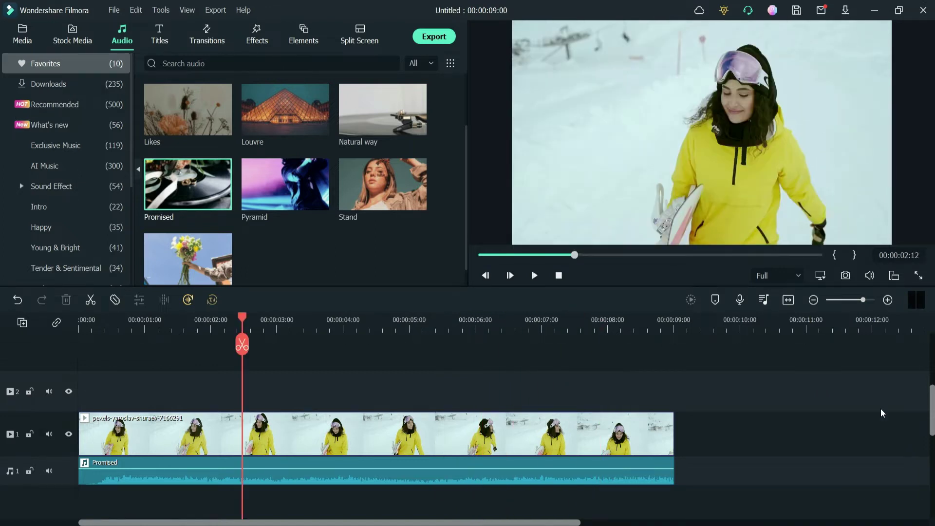
{"action": "key", "text": "space"}
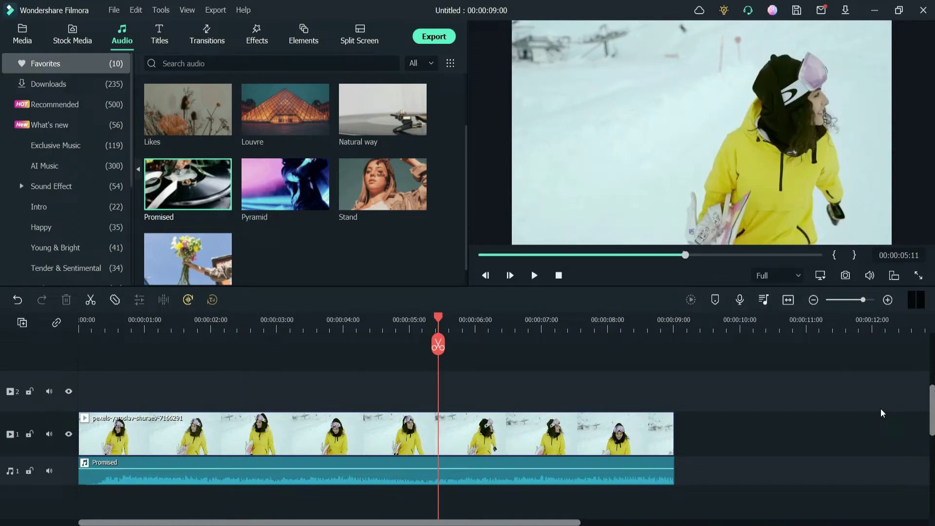
{"action": "left_click", "coordinate": [250, 38]}
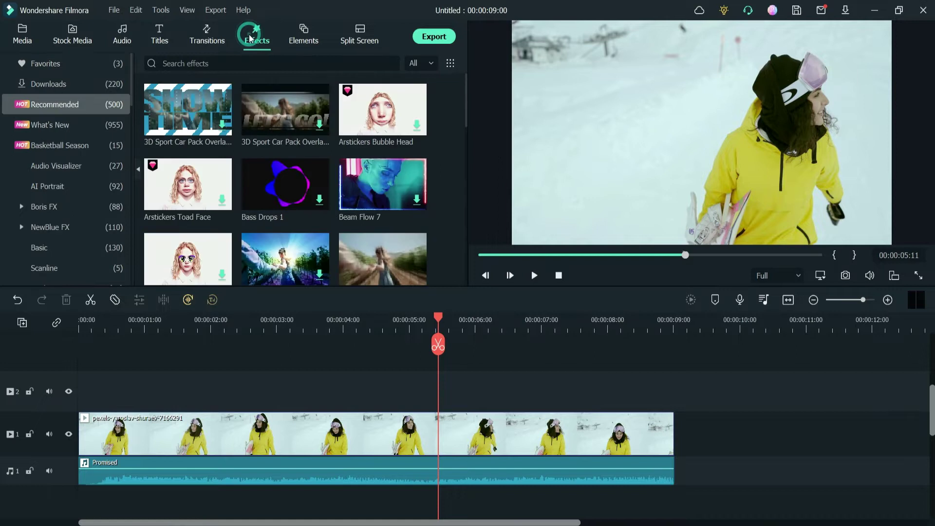
- Drag BCC Snow from Boris FX > BCC Particle onto track 2 across the clip and preview it
{"action": "left_click", "coordinate": [45, 207]}
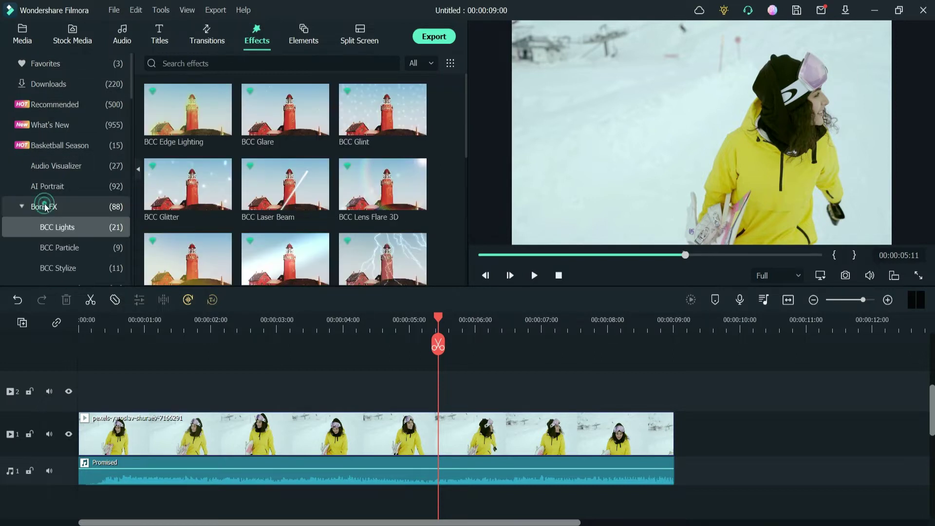
{"action": "left_click", "coordinate": [65, 248]}
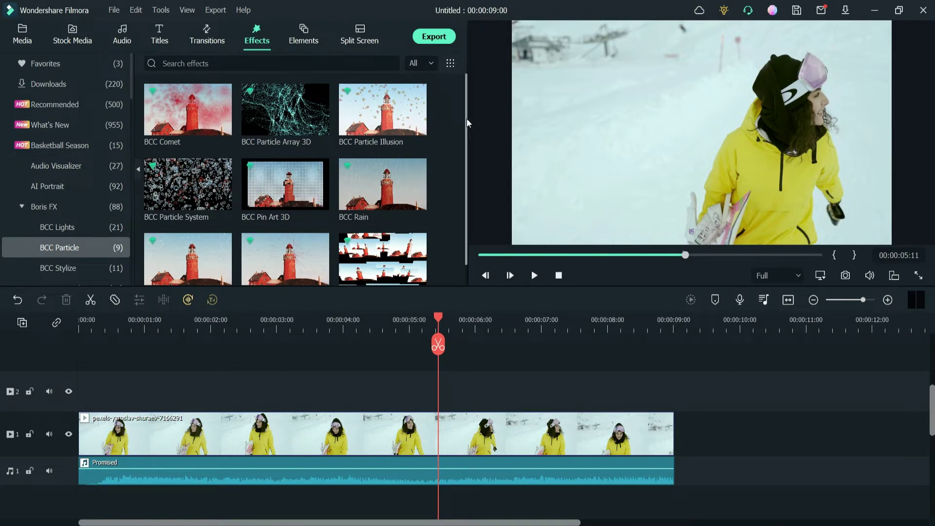
{"action": "left_click_drag", "start_coordinate": [466, 118], "coordinate": [455, 185]}
{"action": "mouse_move", "coordinate": [182, 261]}
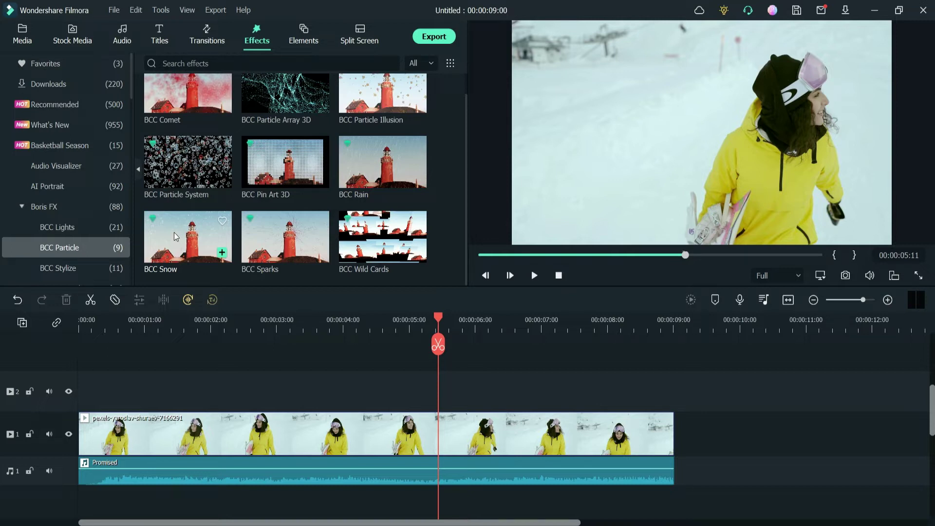
{"action": "left_click_drag", "start_coordinate": [178, 235], "coordinate": [66, 402]}
{"action": "left_click_drag", "start_coordinate": [375, 383], "coordinate": [672, 410]}
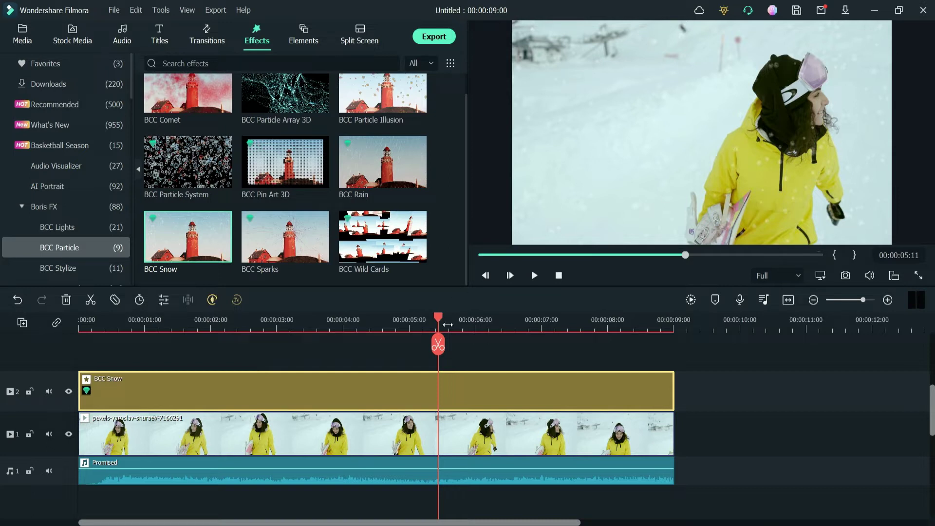
{"action": "key", "text": "space"}
{"action": "key", "text": "space"}
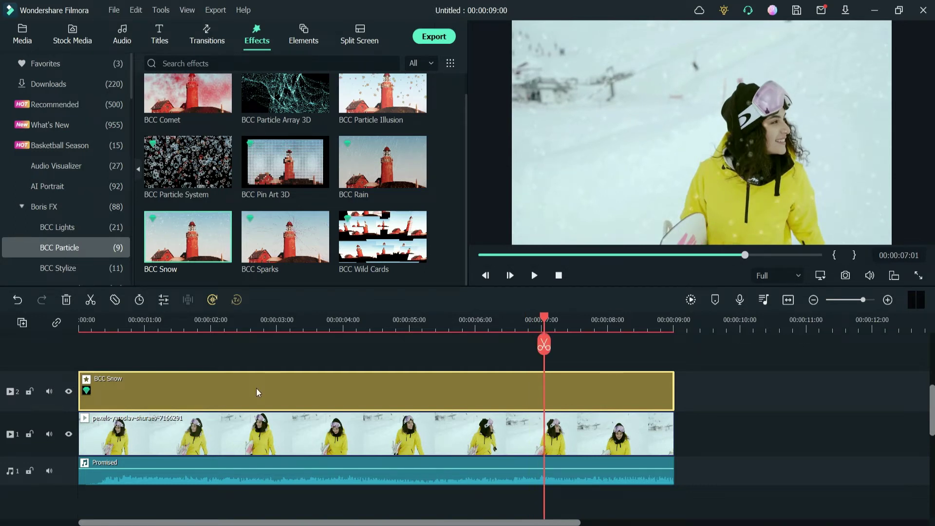
- In the BCC Snow settings, set Amount 14.84, Angle 12.66, Speed 73.96 and Depth 229.69
{"action": "double_click", "coordinate": [255, 390]}
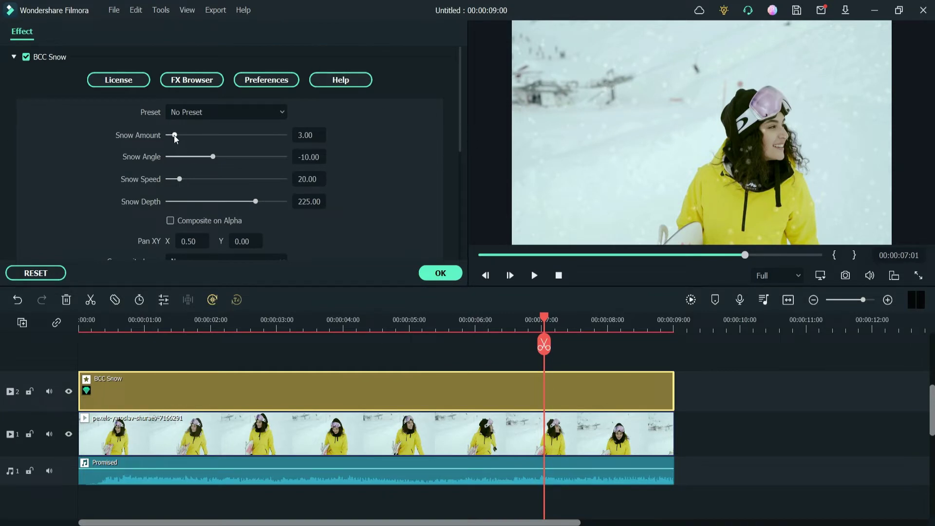
{"action": "left_click_drag", "start_coordinate": [174, 135], "coordinate": [208, 138]}
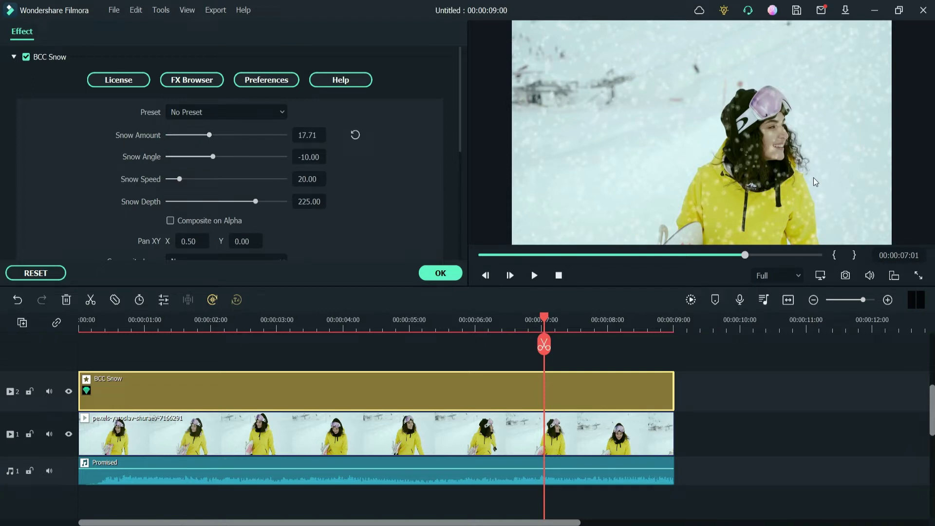
{"action": "left_click_drag", "start_coordinate": [210, 135], "coordinate": [204, 136]}
{"action": "left_click_drag", "start_coordinate": [214, 156], "coordinate": [243, 159]}
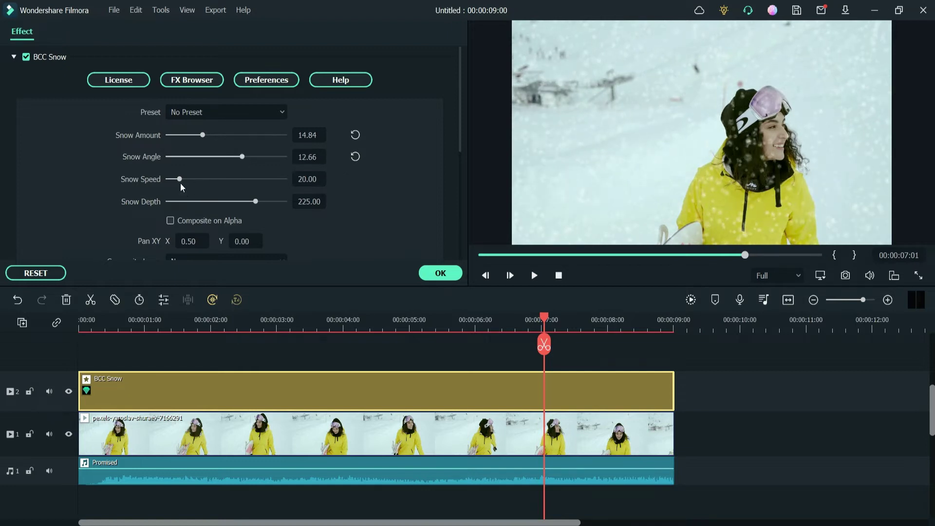
{"action": "left_click_drag", "start_coordinate": [180, 179], "coordinate": [206, 181]}
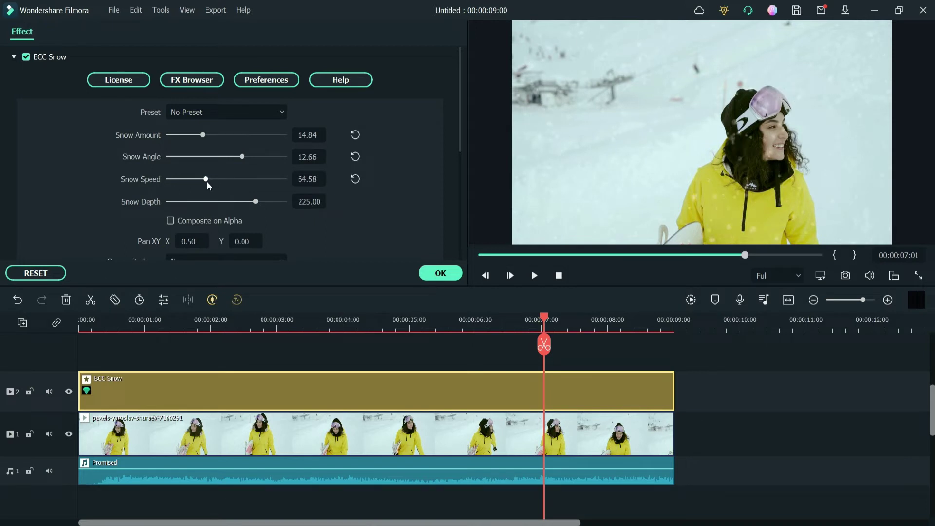
{"action": "left_click", "coordinate": [258, 202]}
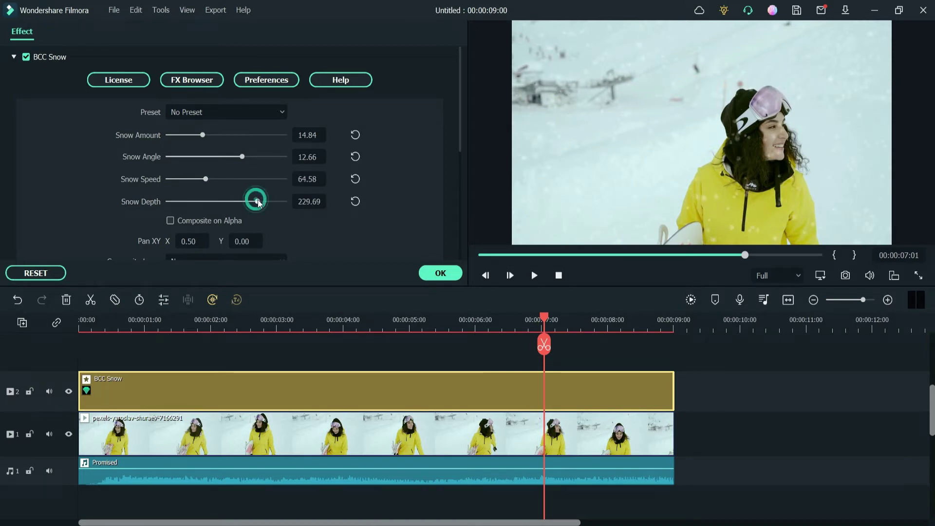
{"action": "left_click_drag", "start_coordinate": [207, 180], "coordinate": [212, 179]}
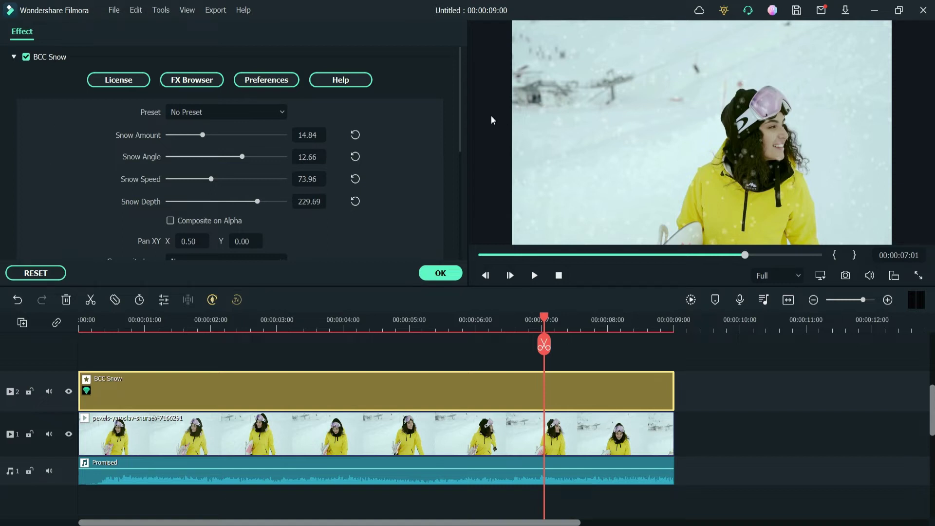
{"action": "left_click_drag", "start_coordinate": [460, 122], "coordinate": [463, 178]}
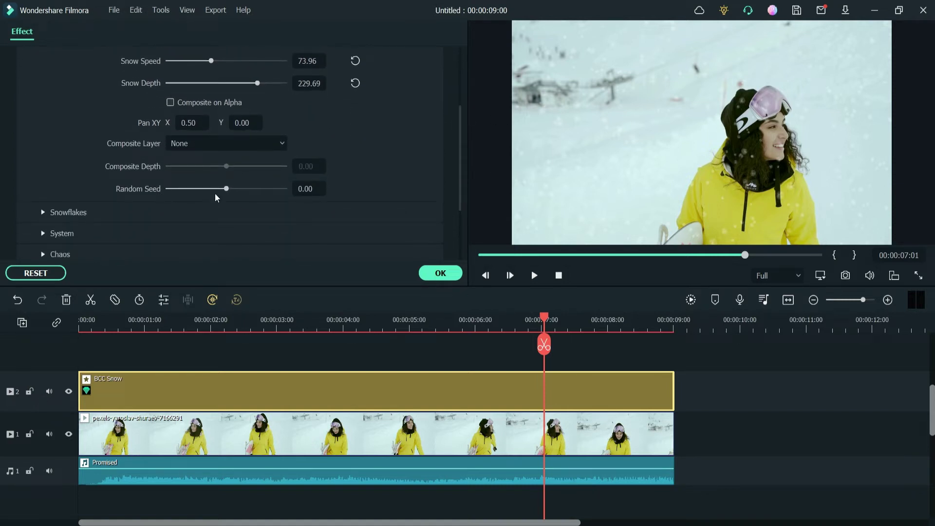
- Set Random Seed to 133.33 and expand the Snowflakes settings
{"action": "left_click", "coordinate": [227, 189]}
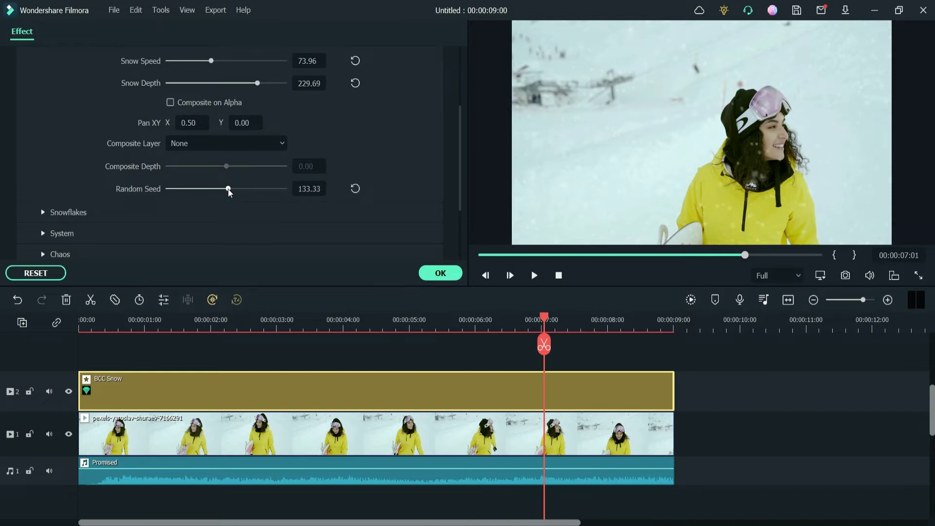
{"action": "left_click", "coordinate": [42, 212]}
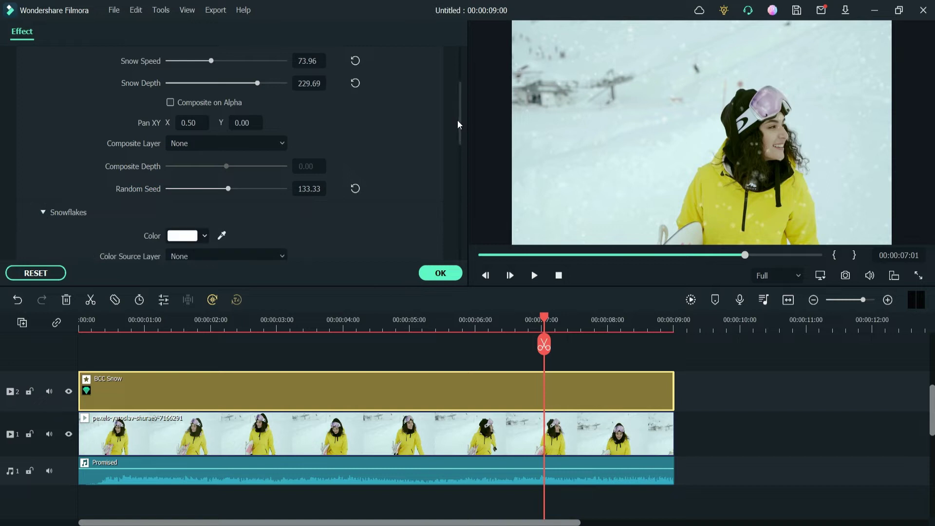
{"action": "left_click_drag", "start_coordinate": [460, 123], "coordinate": [442, 156]}
- Try pale yellow-green, dark green and black snowflake colours before settling on white
{"action": "left_click", "coordinate": [185, 105]}
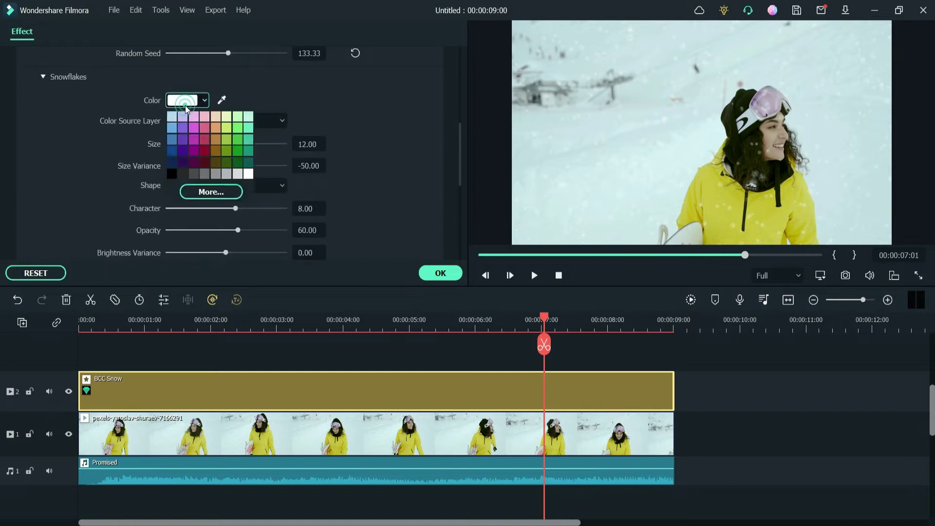
{"action": "left_click", "coordinate": [226, 116]}
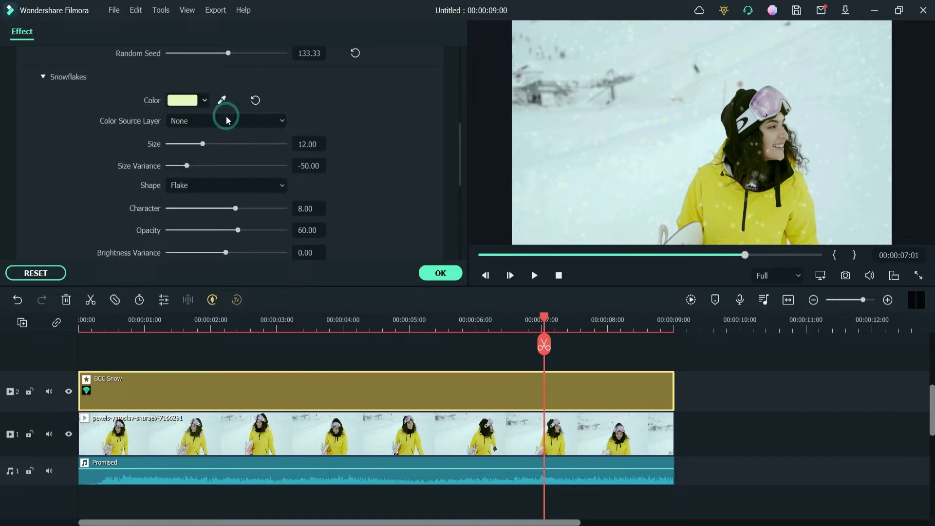
{"action": "left_click", "coordinate": [188, 103]}
{"action": "left_click", "coordinate": [224, 162]}
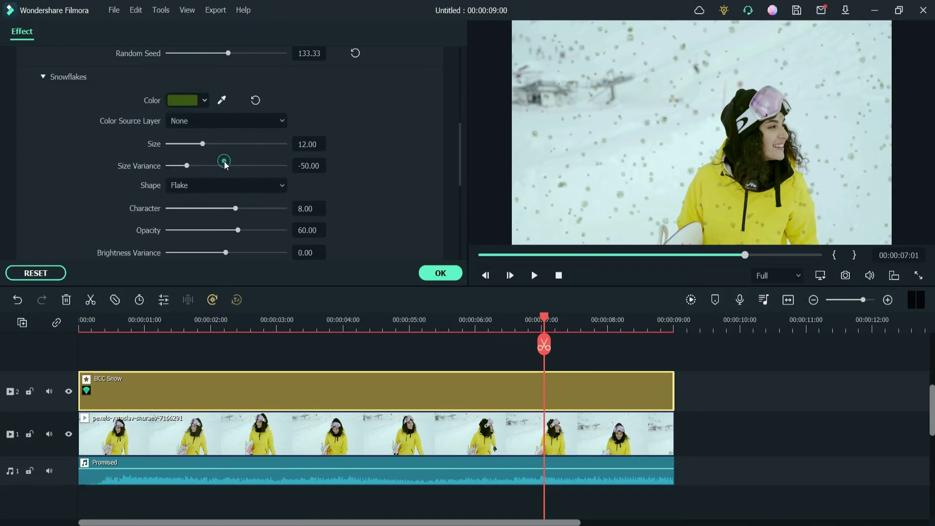
{"action": "left_click", "coordinate": [182, 109]}
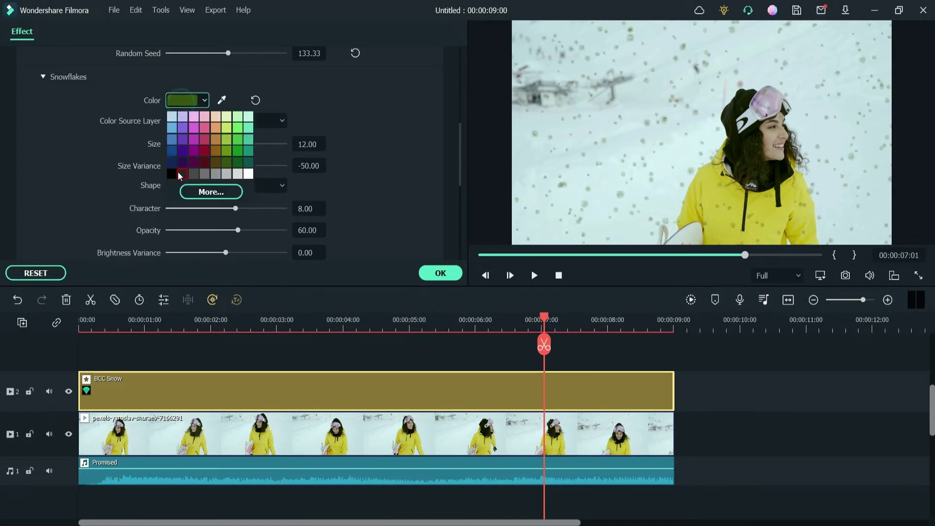
{"action": "left_click", "coordinate": [172, 170]}
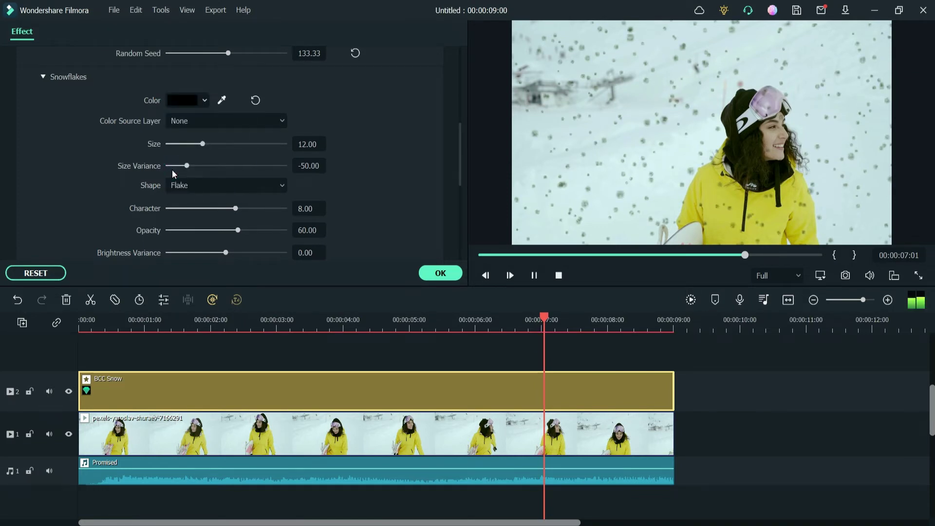
{"action": "left_click", "coordinate": [182, 103]}
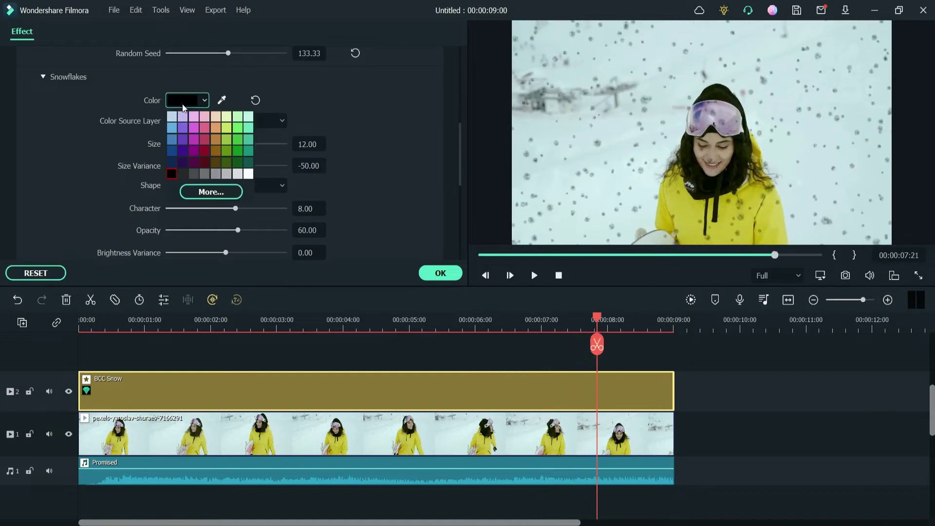
{"action": "left_click", "coordinate": [248, 174]}
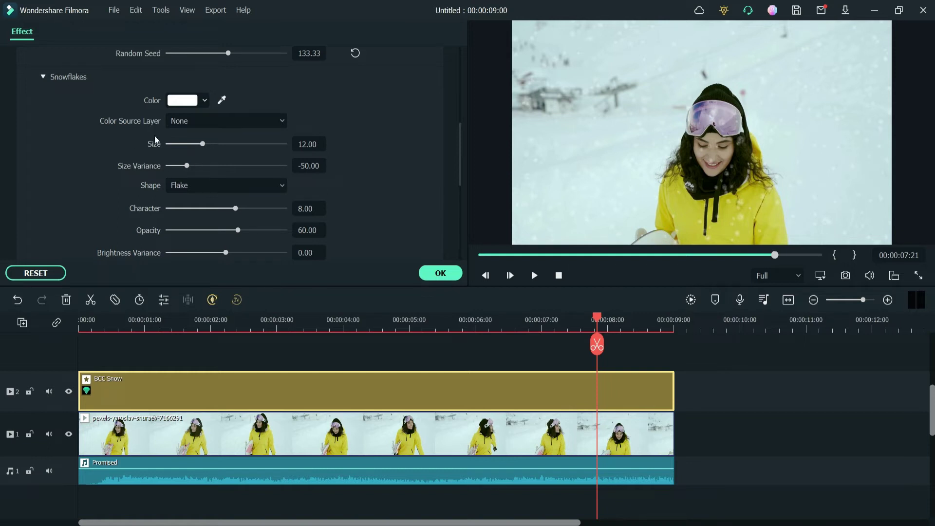
- Try a larger snowflake size, restore the default, and look over the shape list
{"action": "left_click_drag", "start_coordinate": [203, 144], "coordinate": [190, 168]}
{"action": "left_click", "coordinate": [355, 140]}
{"action": "left_click", "coordinate": [205, 185]}
{"action": "left_click", "coordinate": [201, 230]}
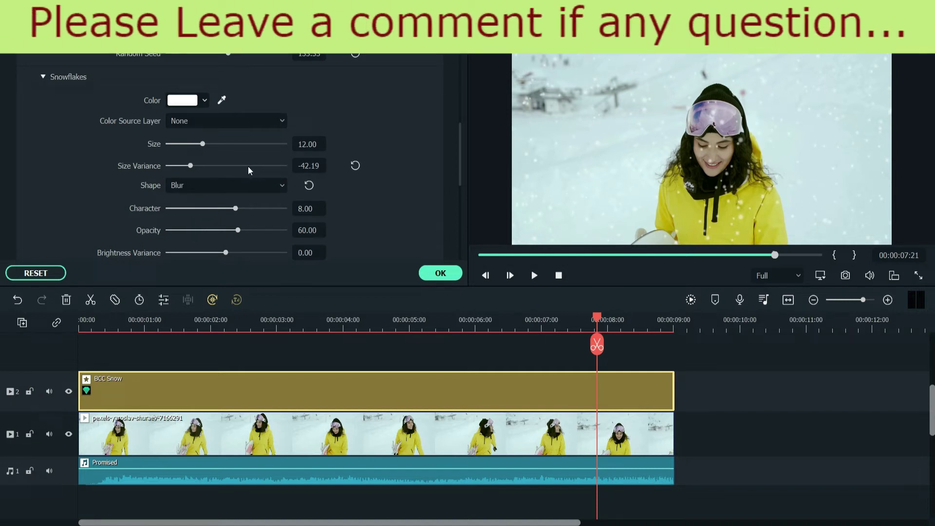
- Switch the snowflakes to the Sparkle shape at about size 21.88 and preview it
{"action": "left_click", "coordinate": [212, 190]}
{"action": "left_click", "coordinate": [212, 249]}
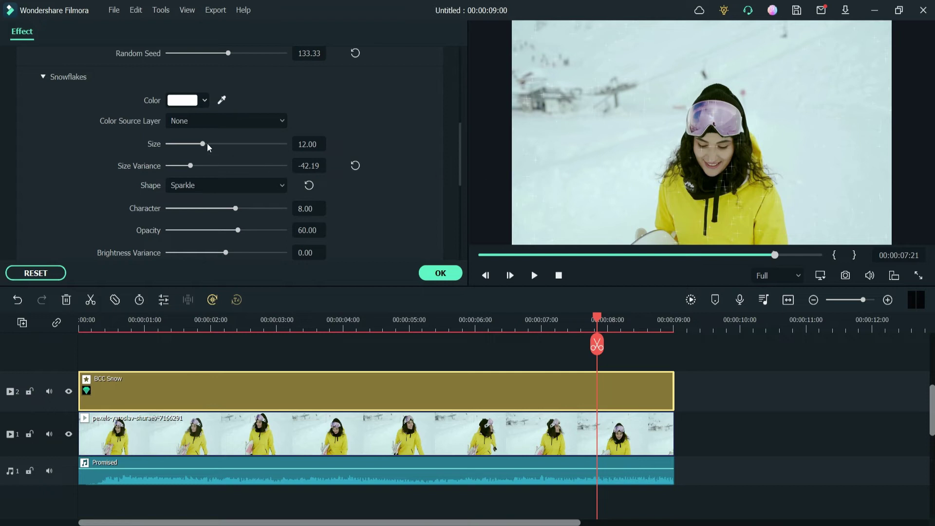
{"action": "left_click_drag", "start_coordinate": [206, 143], "coordinate": [233, 145]}
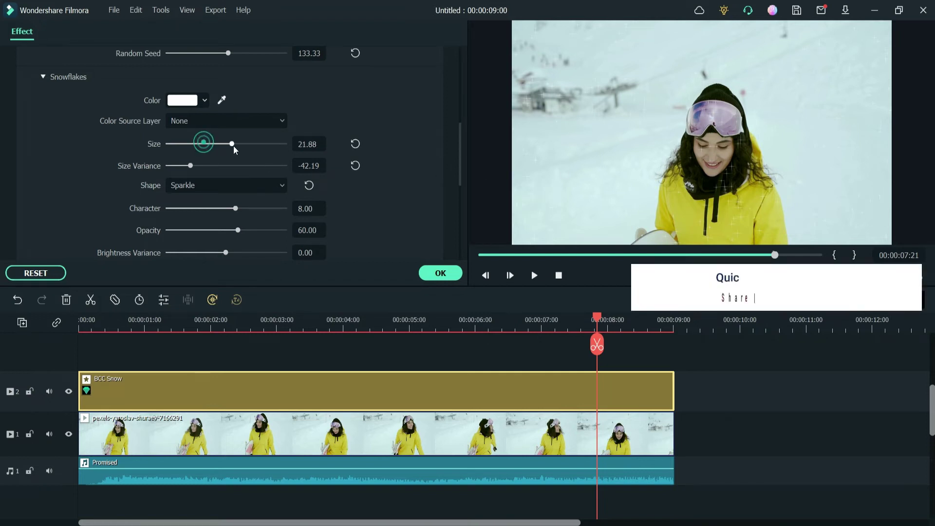
{"action": "left_click", "coordinate": [344, 331]}
{"action": "key", "text": "space"}
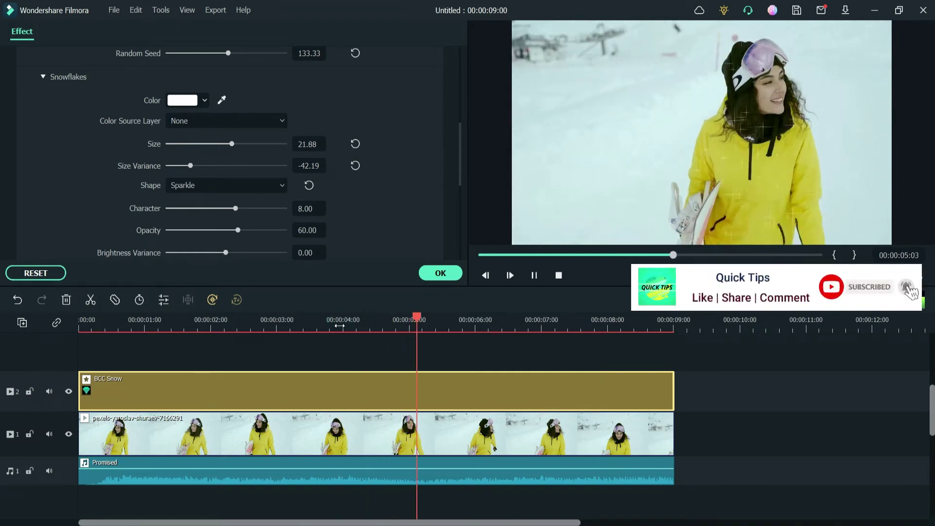
{"action": "key", "text": "space"}
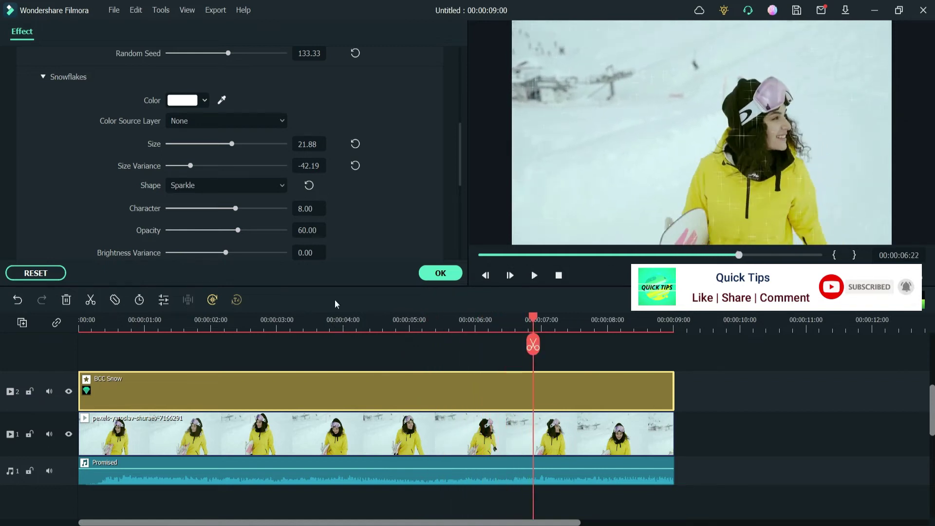
- Preview the snowflakes with the Blur shape instead
{"action": "left_click", "coordinate": [217, 120]}
{"action": "left_click", "coordinate": [336, 115]}
{"action": "left_click", "coordinate": [214, 188]}
{"action": "left_click", "coordinate": [215, 225]}
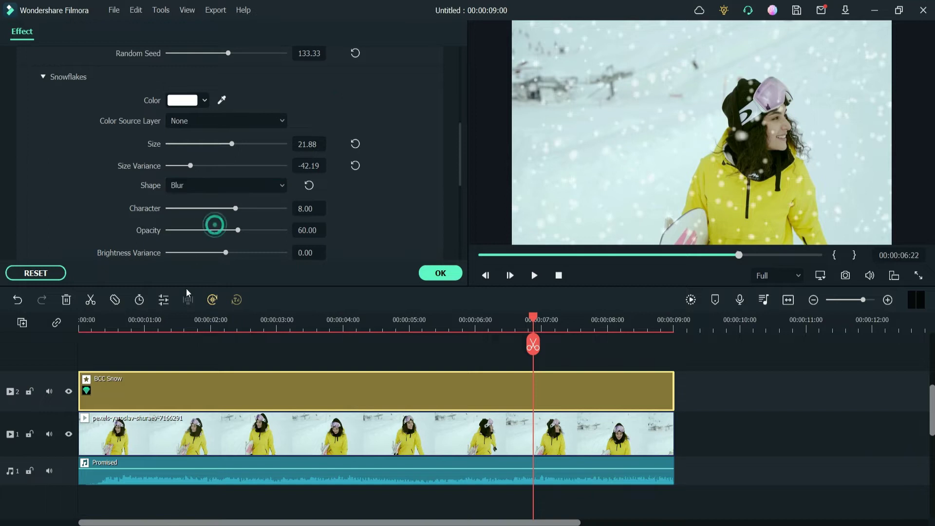
{"action": "left_click", "coordinate": [177, 331]}
{"action": "key", "text": "space"}
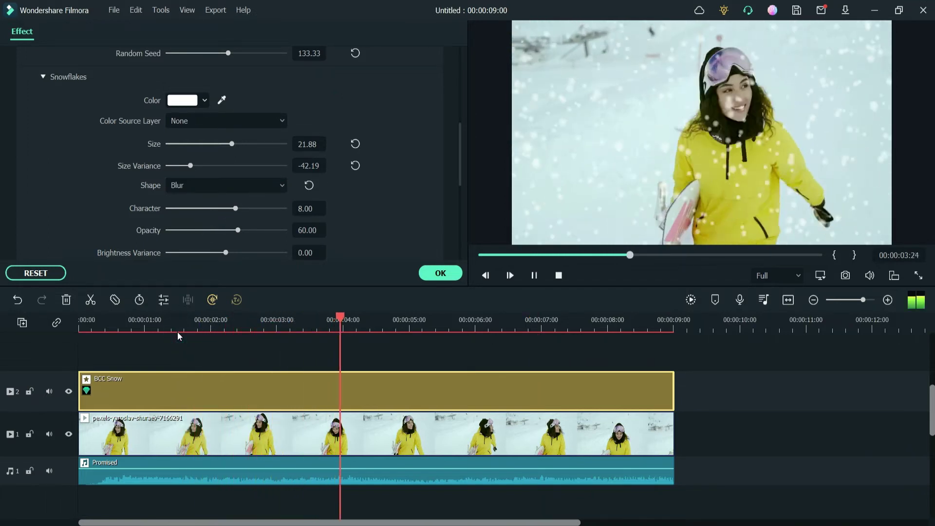
{"action": "key", "text": "space"}
- Return to the Flake shape, shrink the flakes to about 12.08, and preview
{"action": "left_click", "coordinate": [217, 191]}
{"action": "left_click", "coordinate": [211, 208]}
{"action": "left_click", "coordinate": [165, 320]}
{"action": "key", "text": "space"}
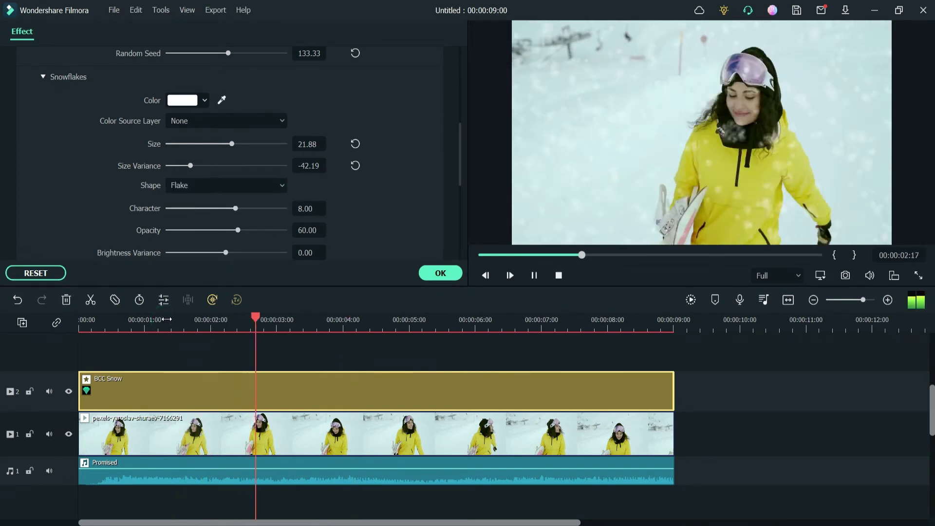
{"action": "key", "text": "space"}
{"action": "left_click_drag", "start_coordinate": [232, 144], "coordinate": [203, 144]}
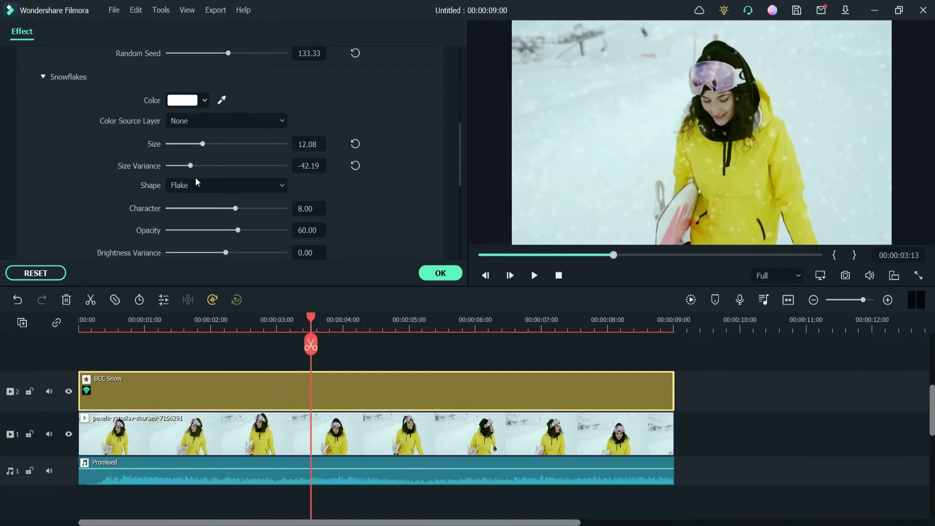
{"action": "left_click", "coordinate": [197, 323]}
{"action": "key", "text": "space"}
{"action": "key", "text": "space"}
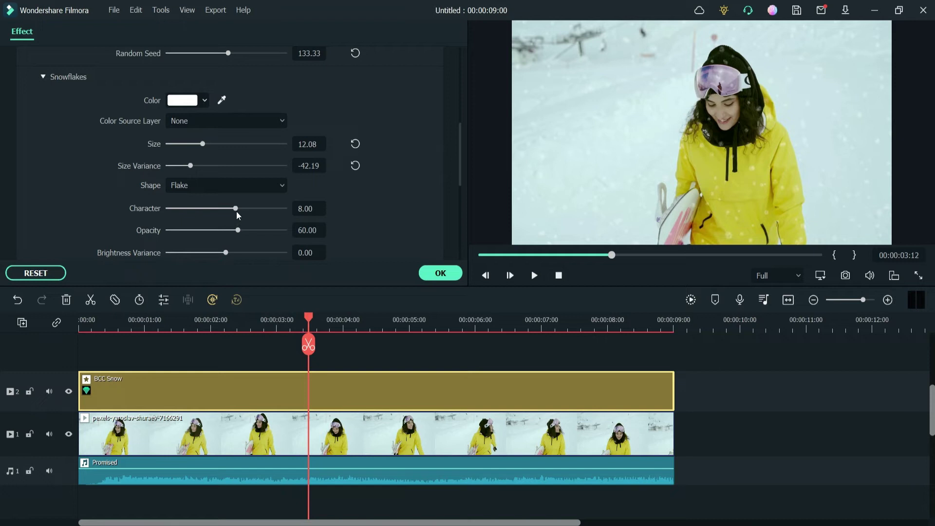
- Lower the Character value and give the snowflakes a crimson end colour, then preview
{"action": "left_click_drag", "start_coordinate": [238, 208], "coordinate": [231, 253]}
{"action": "left_click_drag", "start_coordinate": [459, 154], "coordinate": [458, 212]}
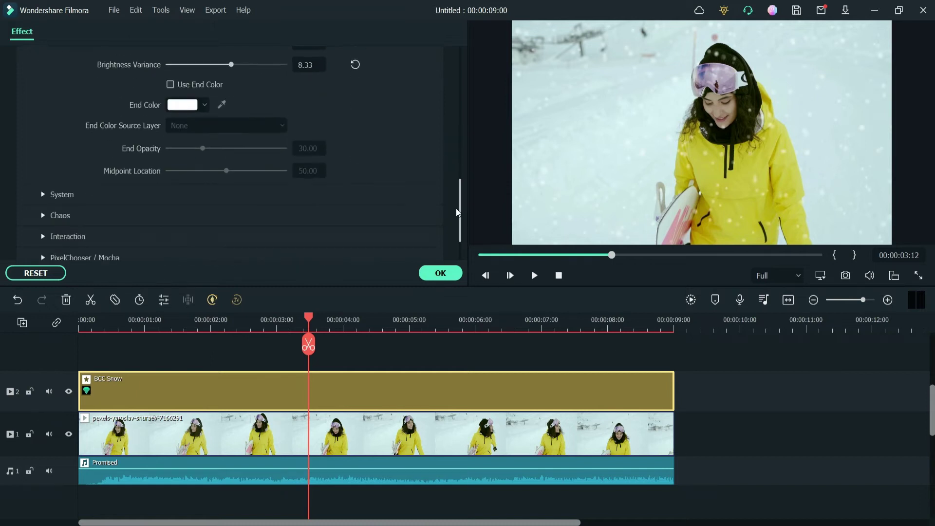
{"action": "left_click", "coordinate": [185, 106]}
{"action": "left_click", "coordinate": [207, 151]}
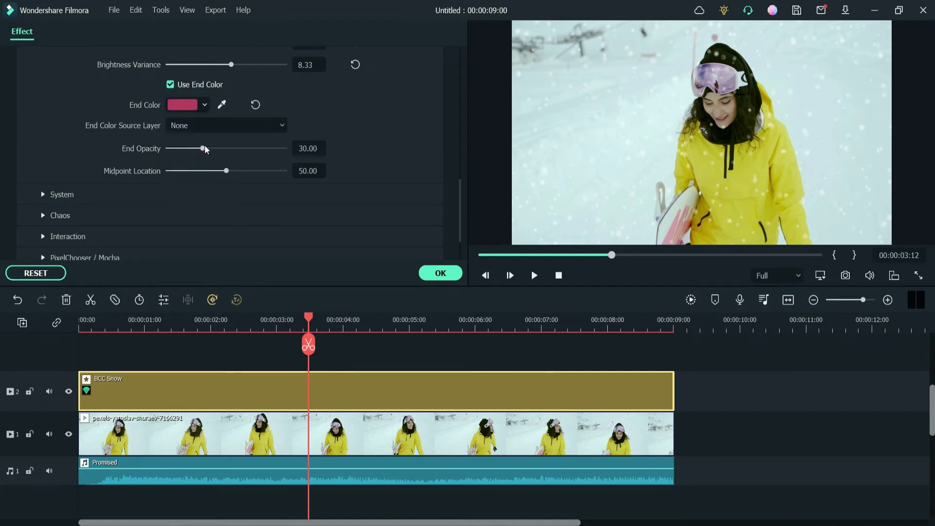
{"action": "key", "text": "space"}
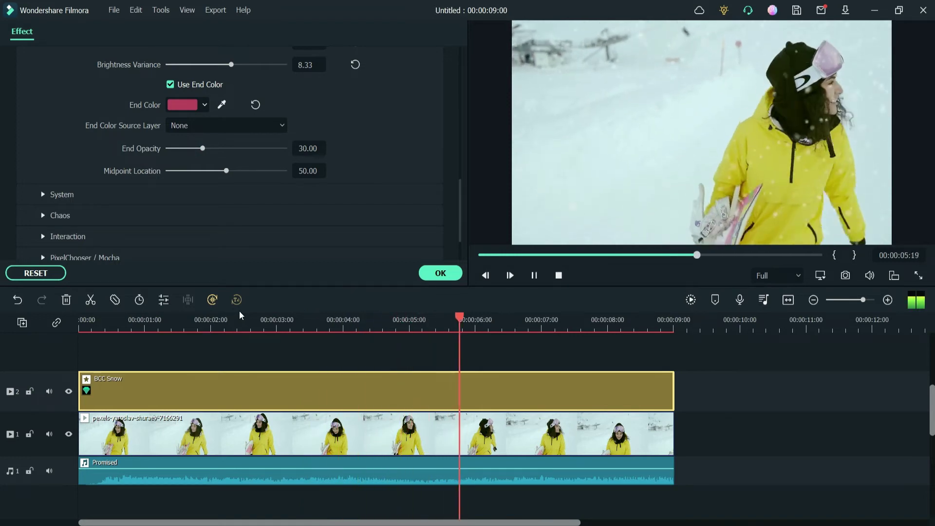
{"action": "key", "text": "space"}
- Raise End Opacity to 61.98 and preview the colour shift
{"action": "left_click", "coordinate": [230, 323]}
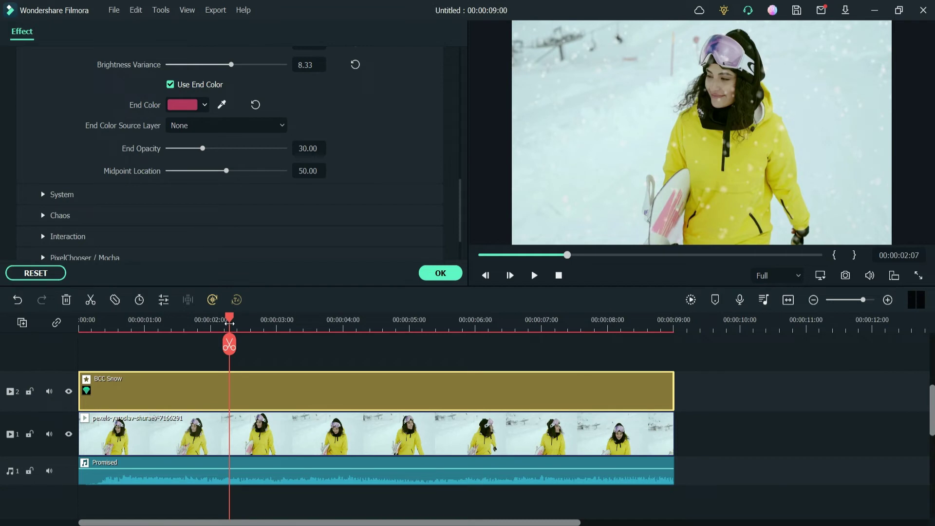
{"action": "key", "text": "space"}
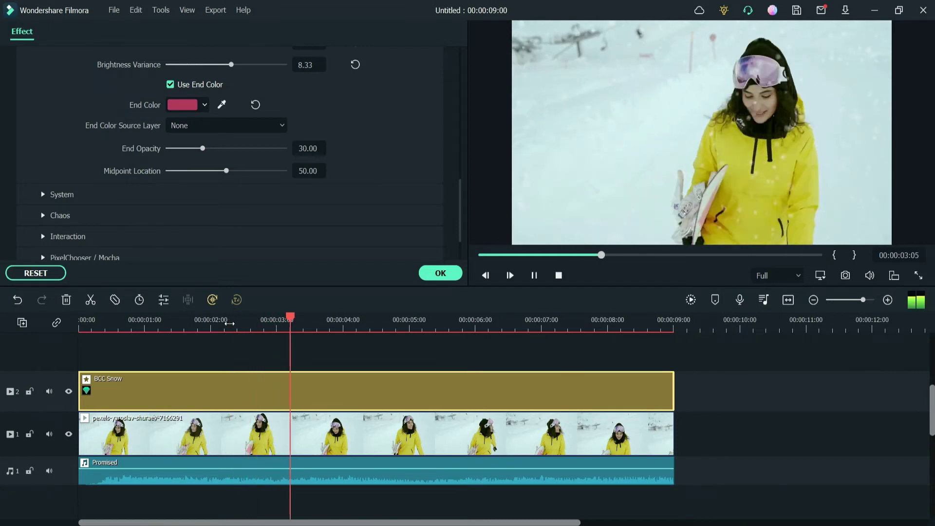
{"action": "key", "text": "space"}
{"action": "left_click_drag", "start_coordinate": [202, 148], "coordinate": [230, 176]}
{"action": "key", "text": "space"}
{"action": "key", "text": "space"}
{"action": "key", "text": "space"}
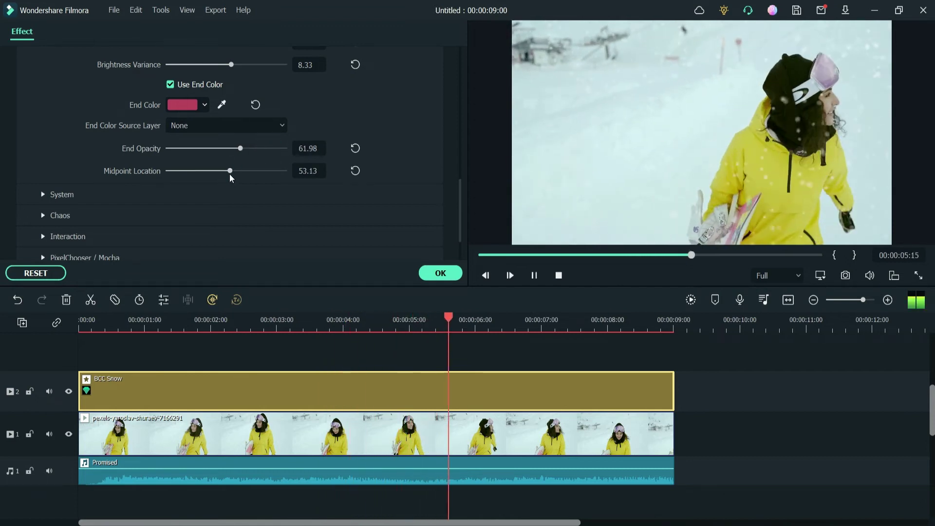
{"action": "key", "text": "space"}
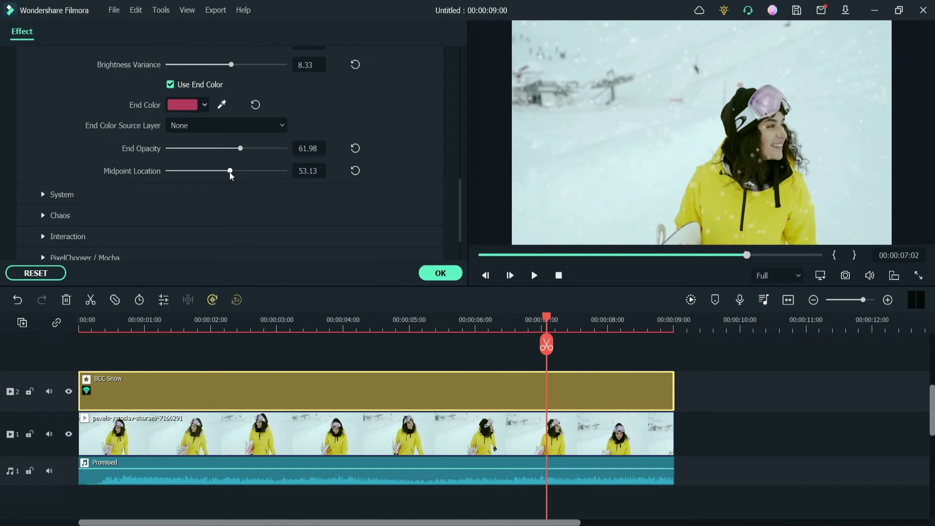
- Expand System, Chaos and Interaction and scroll through values like Particle Lifespan 290 and Tile Width 120
{"action": "left_click", "coordinate": [43, 195]}
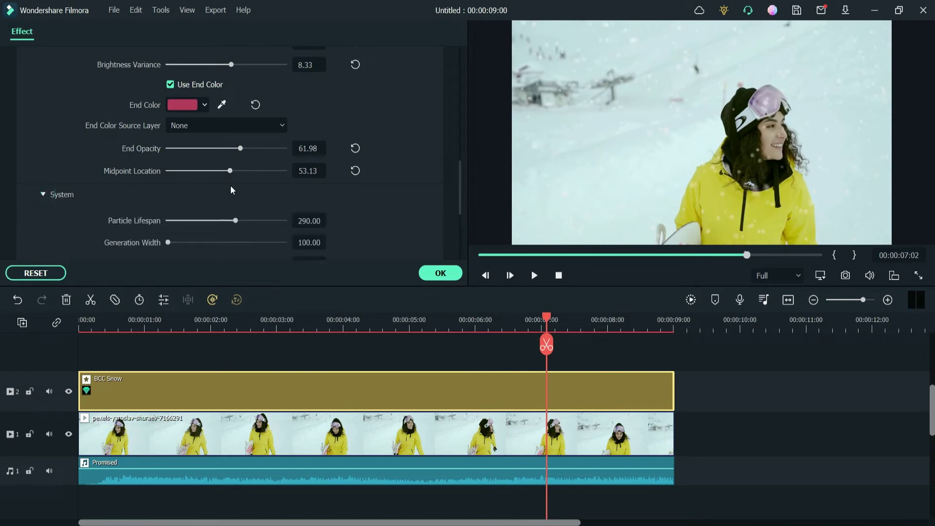
{"action": "scroll", "coordinate": [231, 189], "scroll_direction": "down", "scroll_amount": 4}
{"action": "scroll", "coordinate": [200, 180], "scroll_direction": "up", "scroll_amount": 5}
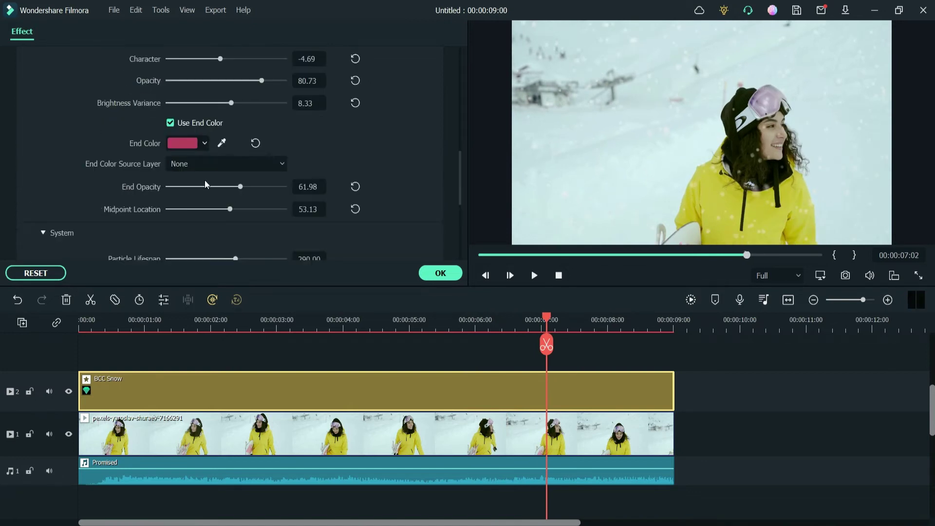
{"action": "scroll", "coordinate": [219, 183], "scroll_direction": "down", "scroll_amount": 4}
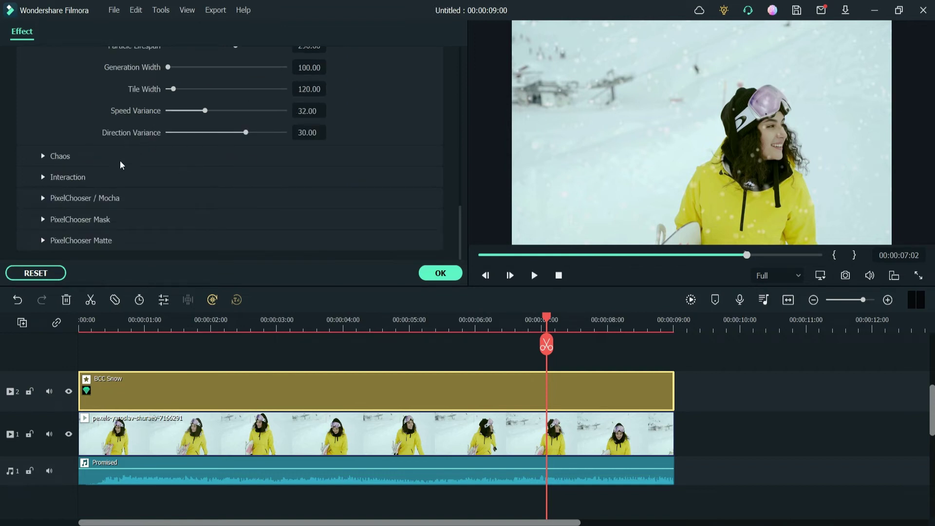
{"action": "left_click", "coordinate": [43, 155]}
{"action": "scroll", "coordinate": [294, 150], "scroll_direction": "down", "scroll_amount": 2}
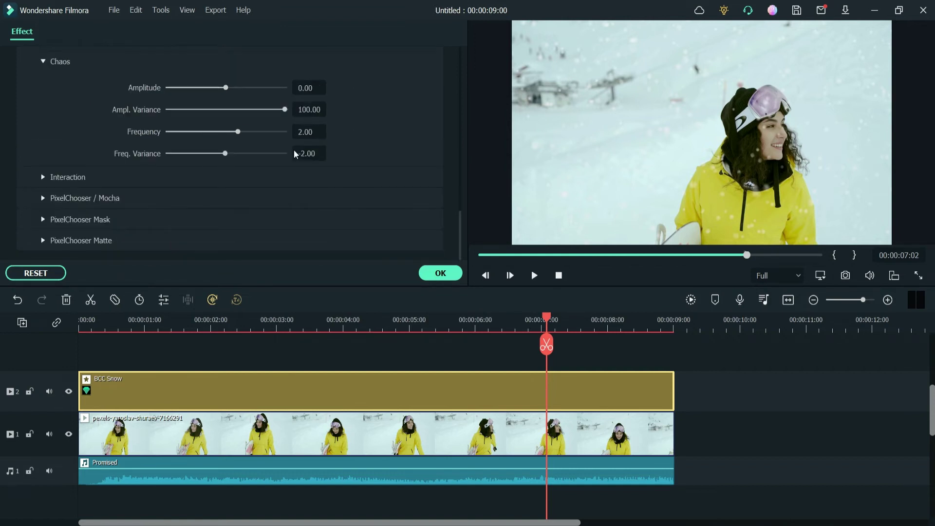
{"action": "left_click", "coordinate": [43, 178]}
{"action": "scroll", "coordinate": [282, 156], "scroll_direction": "up", "scroll_amount": 5}
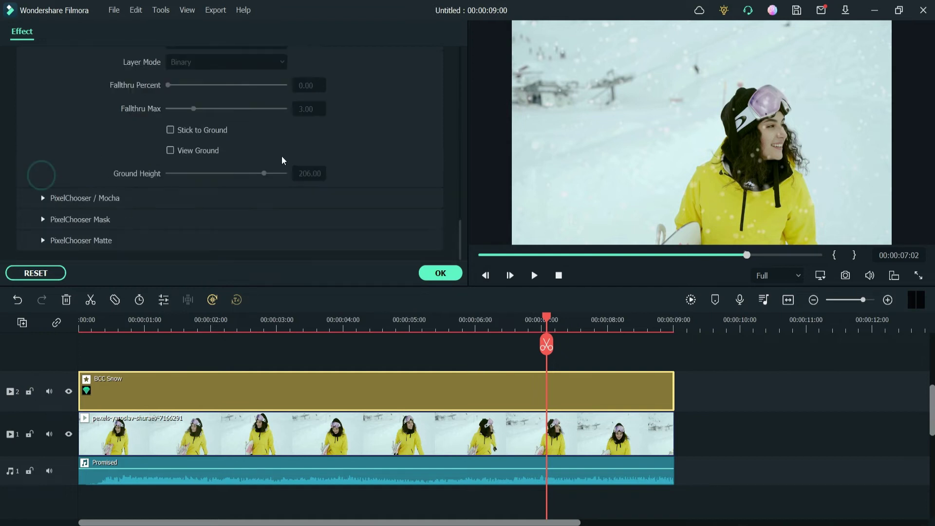
- Confirm the snow settings, preview from about 2 seconds, then delete the BCC Snow layer
{"action": "left_click", "coordinate": [441, 273]}
{"action": "left_click", "coordinate": [261, 319]}
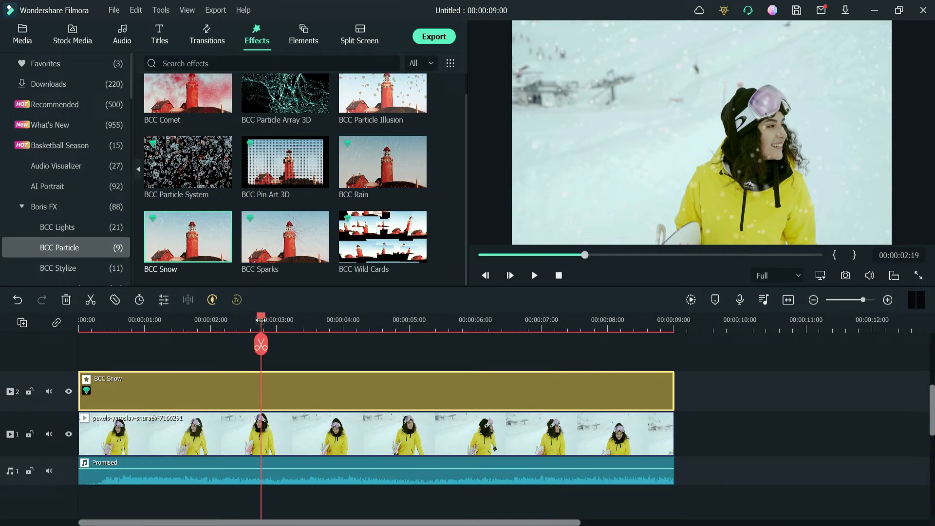
{"action": "key", "text": "space"}
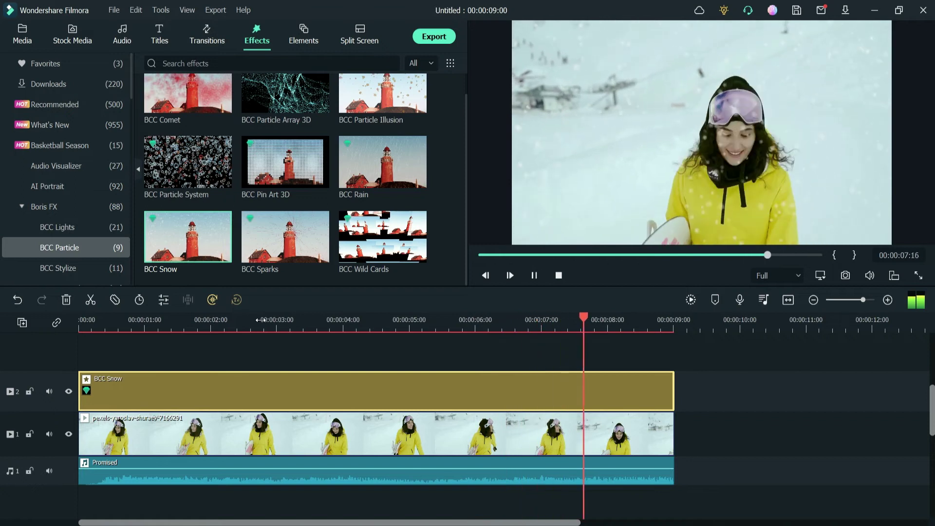
{"action": "key", "text": "space"}
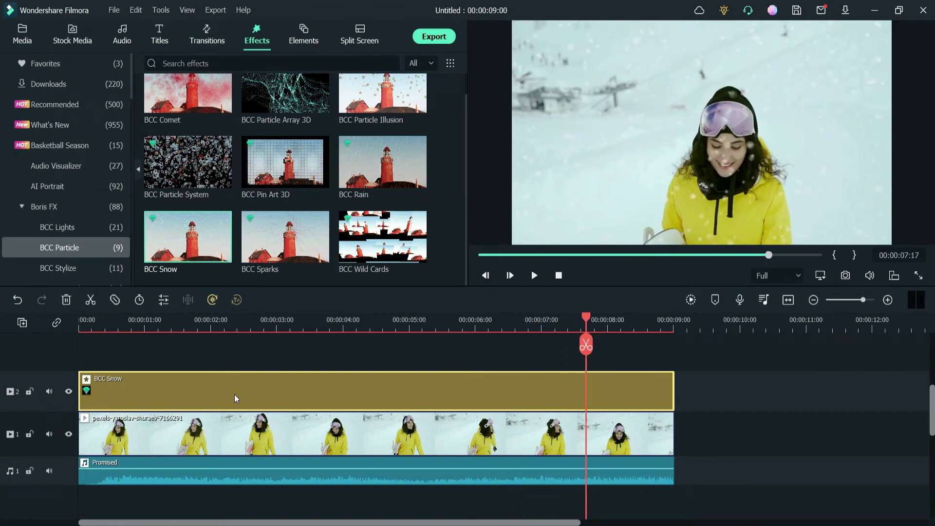
{"action": "key", "text": "Delete"}
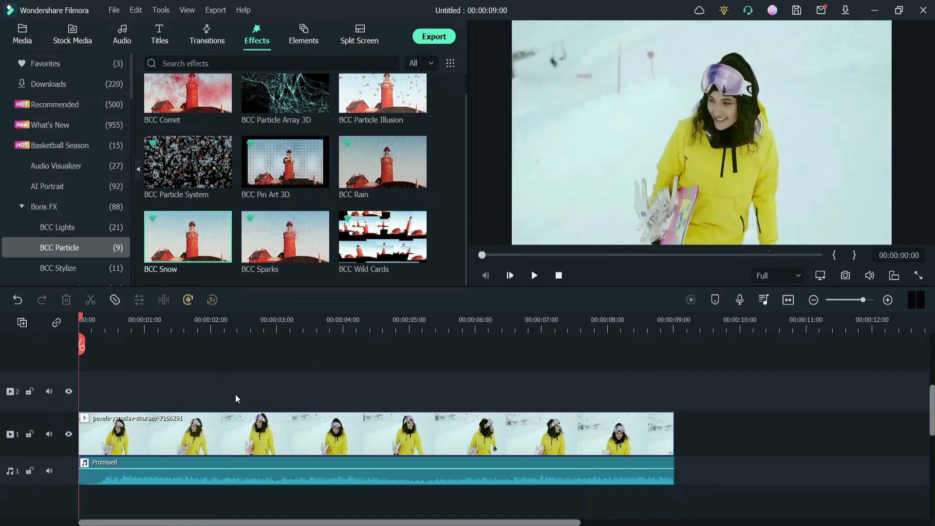
- Add a fresh BCC Snow layer across track 2 and browse its Preset list
{"action": "left_click_drag", "start_coordinate": [193, 249], "coordinate": [673, 395]}
{"action": "double_click", "coordinate": [344, 378]}
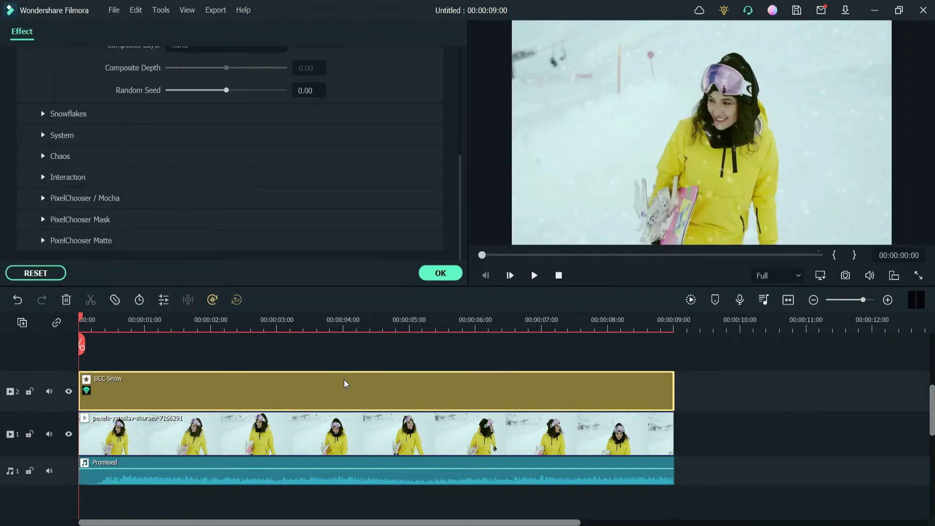
{"action": "scroll", "coordinate": [231, 150], "scroll_direction": "up", "scroll_amount": 10}
{"action": "left_click", "coordinate": [197, 112]}
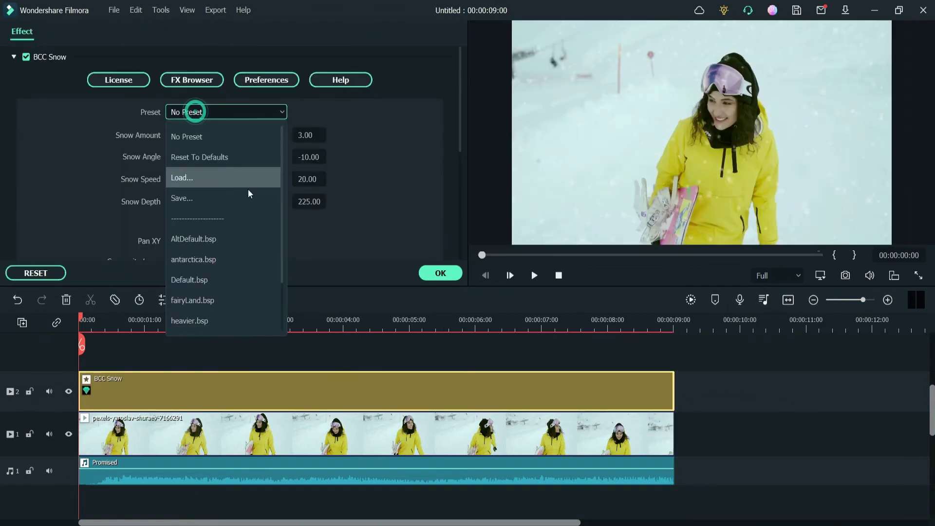
{"action": "left_click_drag", "start_coordinate": [283, 199], "coordinate": [284, 158]}
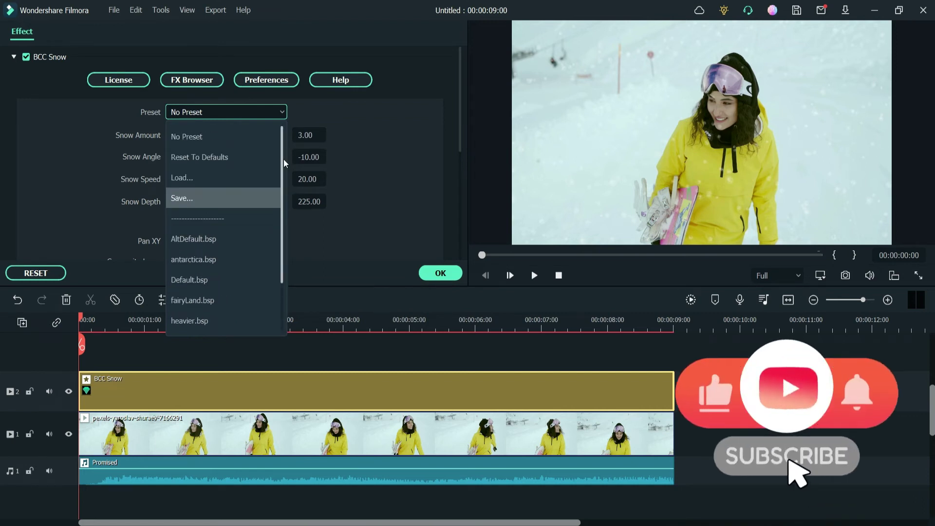
{"action": "left_click", "coordinate": [378, 149]}
- Load the AltDefault preset in the FX Browser and switch the preview to Compare Side By Side
{"action": "left_click", "coordinate": [191, 82]}
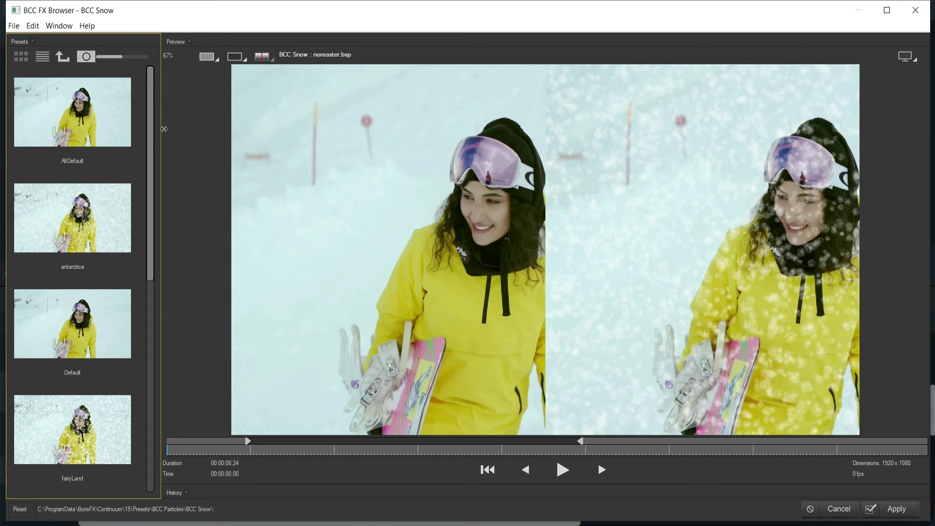
{"action": "left_click_drag", "start_coordinate": [166, 129], "coordinate": [302, 155]}
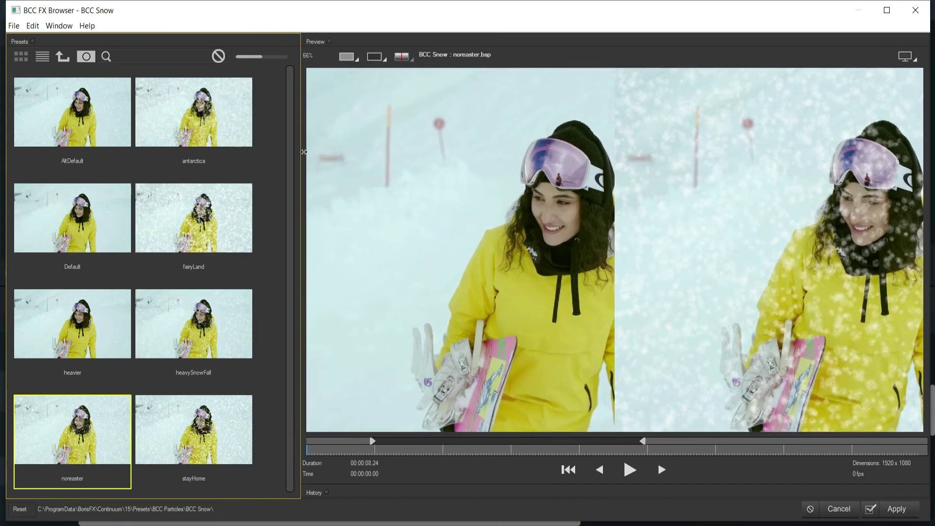
{"action": "left_click", "coordinate": [68, 116]}
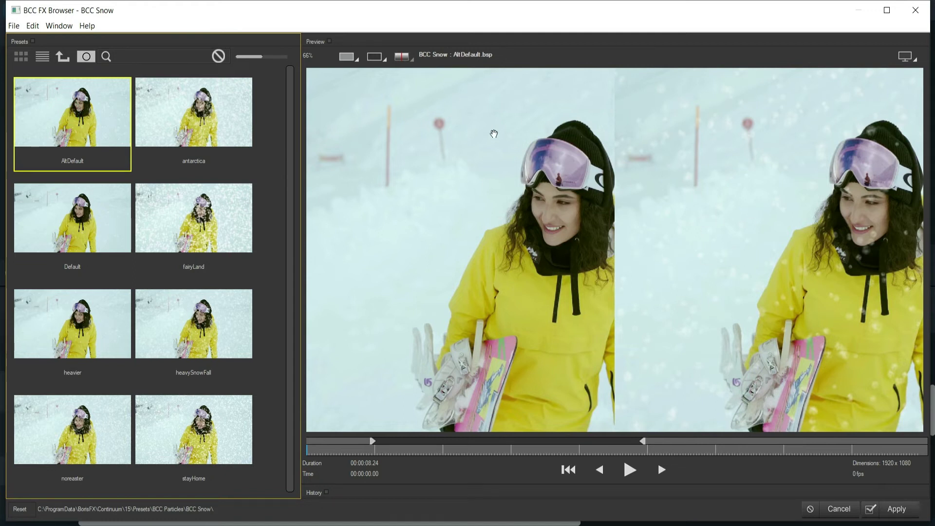
{"action": "left_click", "coordinate": [402, 56]}
{"action": "left_click", "coordinate": [429, 58]}
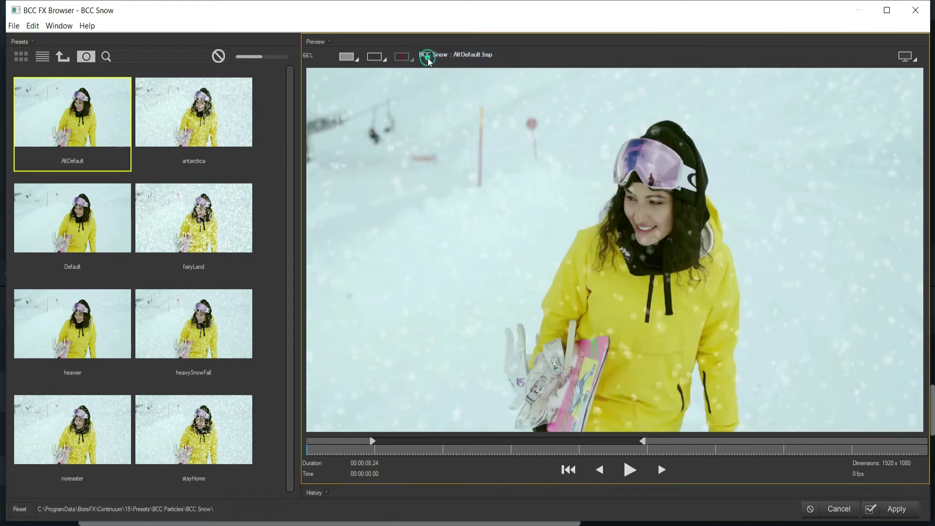
{"action": "left_click", "coordinate": [402, 56]}
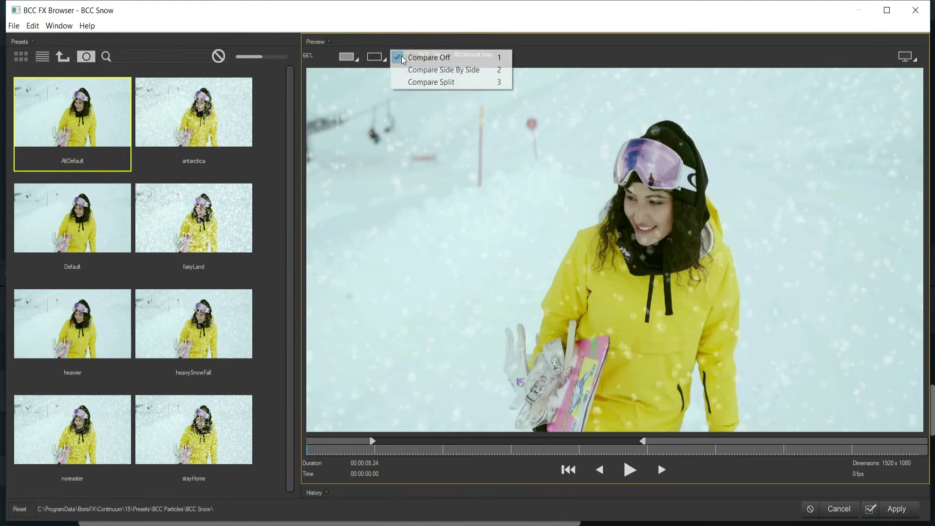
{"action": "left_click", "coordinate": [434, 71]}
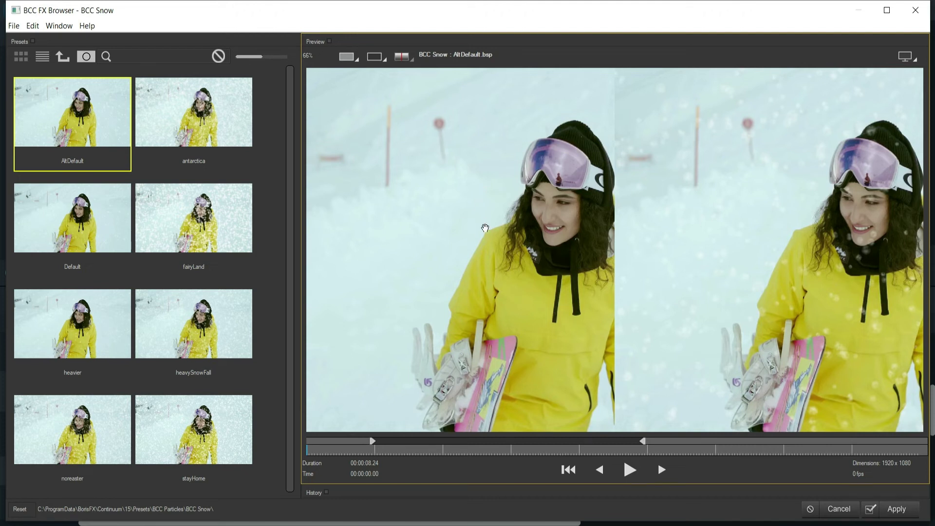
- Compare the antarctica, fairyLand, Default, heavier, stayHome and noreaster snow presets, then apply heavySnowFall
{"action": "left_click", "coordinate": [218, 129]}
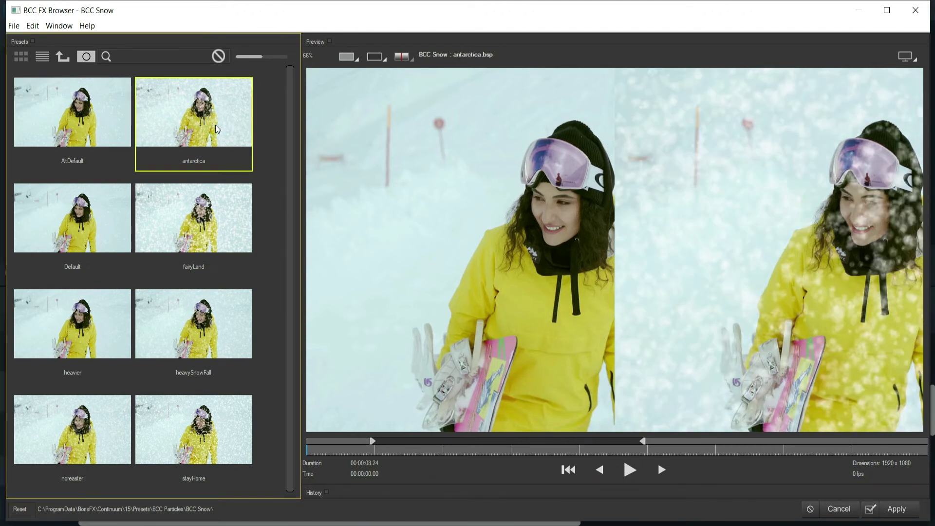
{"action": "left_click", "coordinate": [191, 232]}
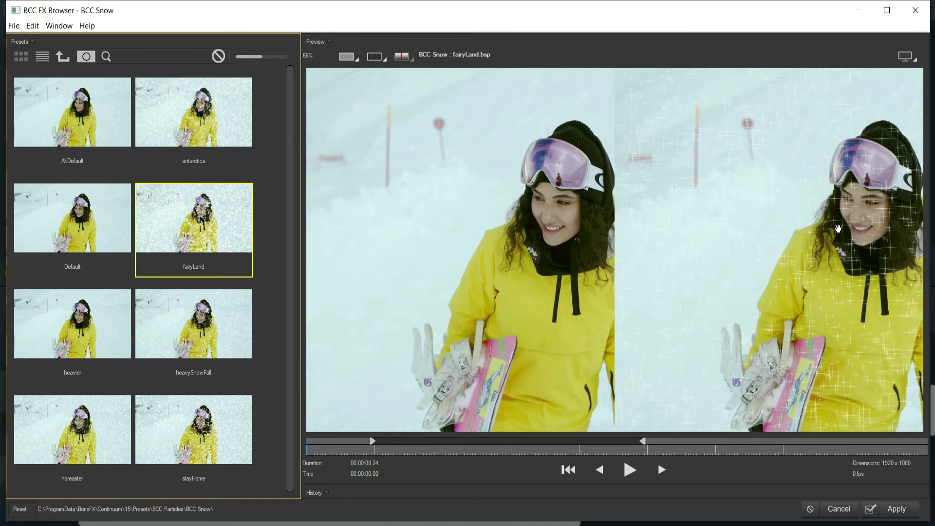
{"action": "left_click", "coordinate": [79, 233]}
{"action": "left_click", "coordinate": [74, 349]}
{"action": "left_click", "coordinate": [181, 347]}
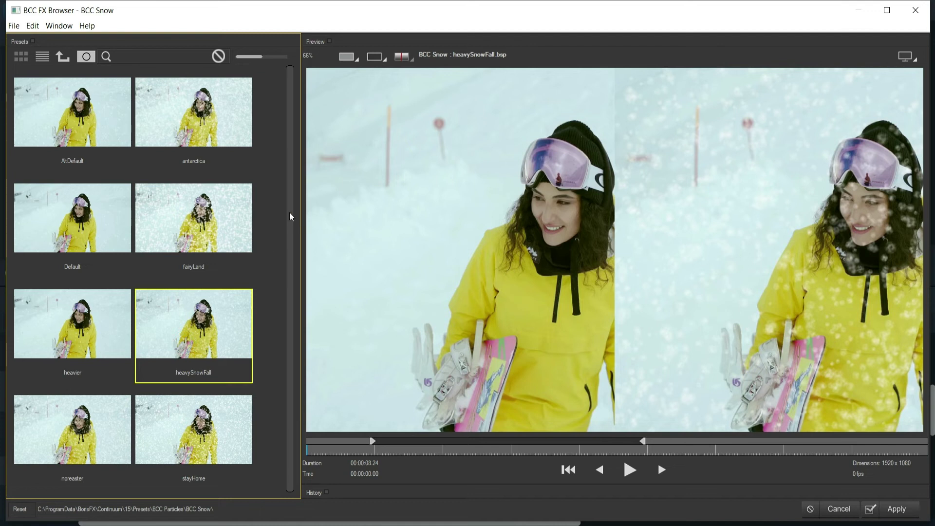
{"action": "left_click", "coordinate": [215, 419]}
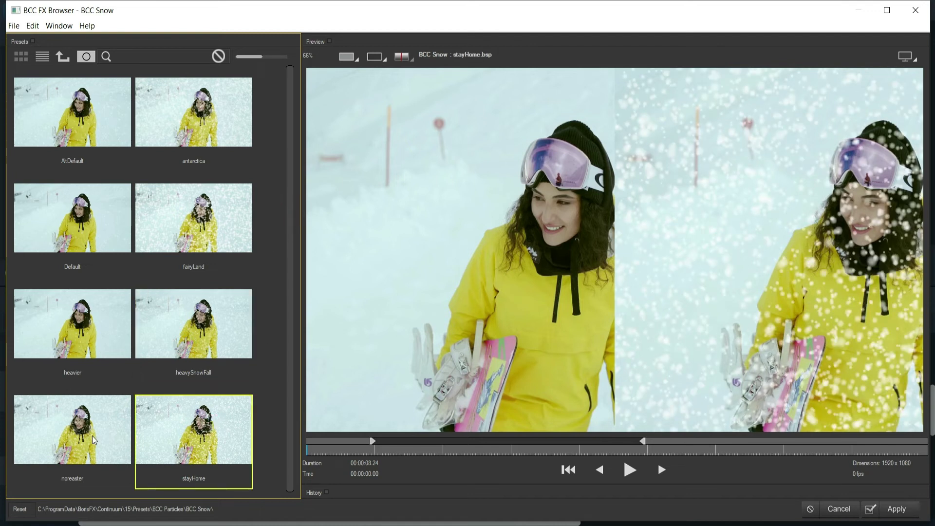
{"action": "left_click", "coordinate": [73, 439]}
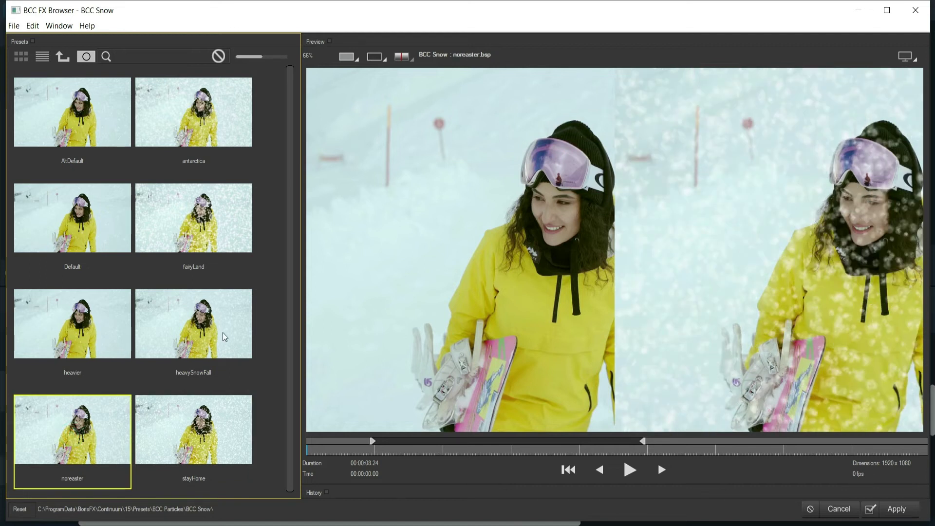
{"action": "left_click", "coordinate": [211, 308]}
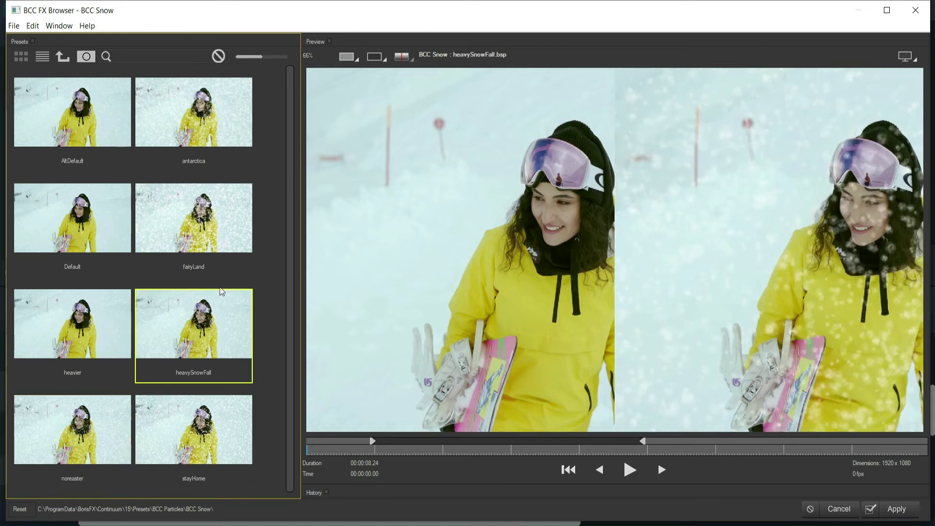
{"action": "left_click", "coordinate": [898, 512]}
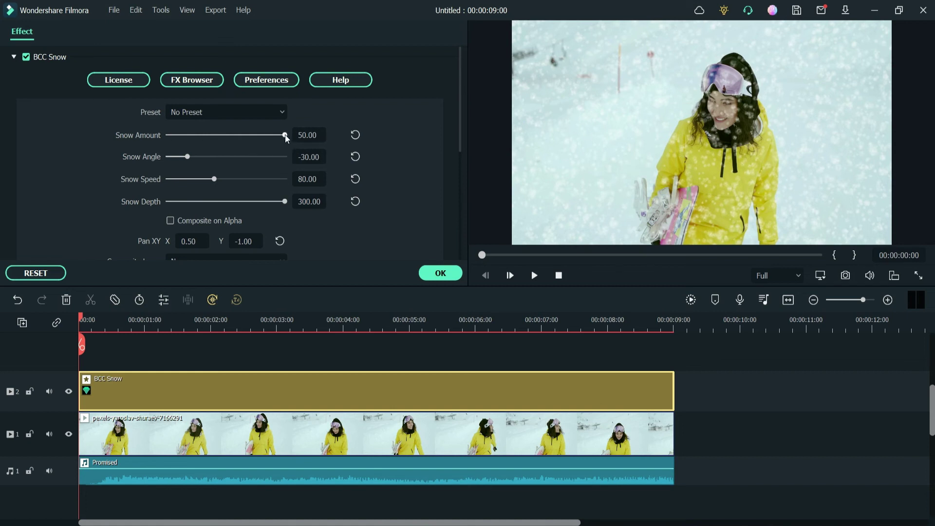
- Set BCC Snow to amount 35.16, angle -23.91 and speed 82.29, then preview the result
{"action": "left_click_drag", "start_coordinate": [285, 134], "coordinate": [250, 134]}
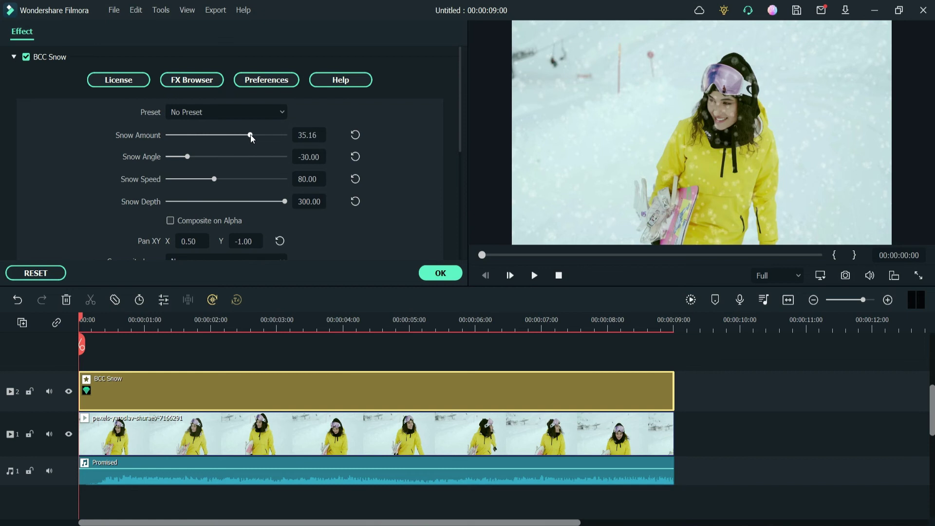
{"action": "left_click_drag", "start_coordinate": [188, 157], "coordinate": [196, 157]}
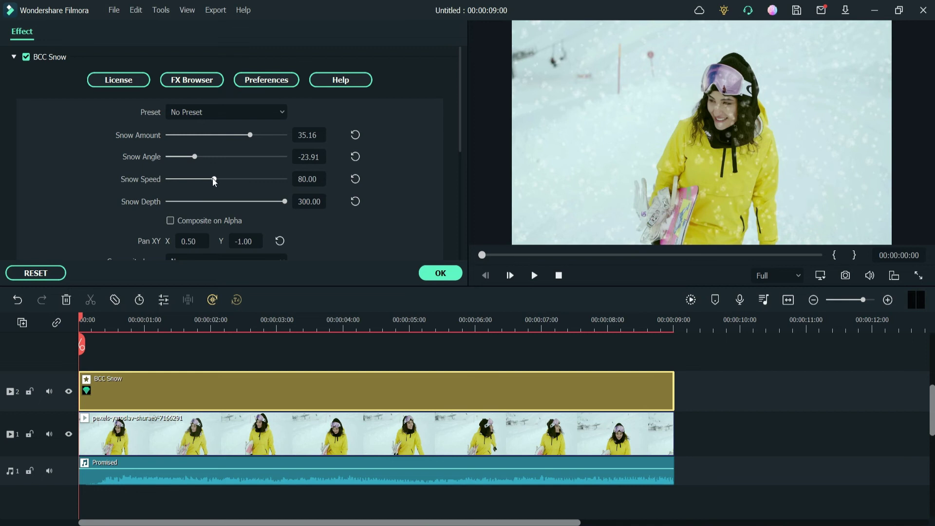
{"action": "left_click_drag", "start_coordinate": [214, 180], "coordinate": [216, 180]}
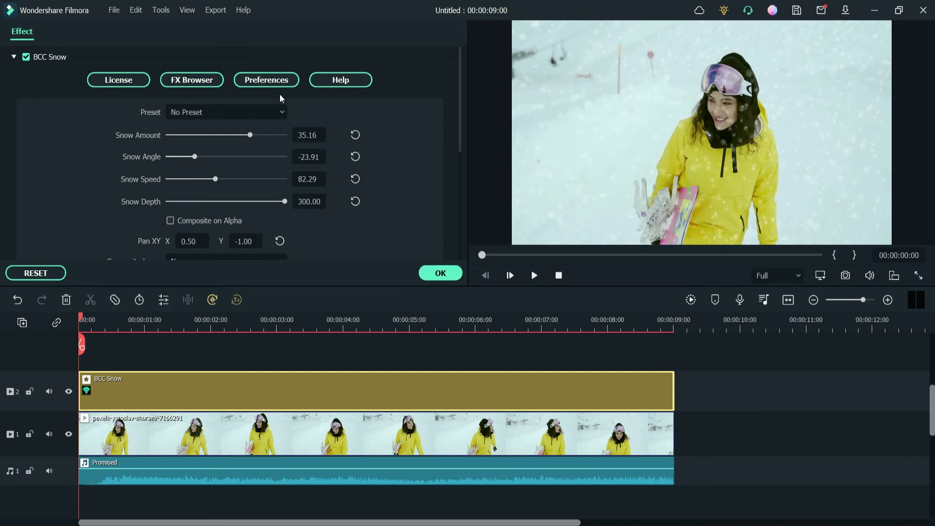
{"action": "left_click", "coordinate": [432, 277]}
{"action": "key", "text": "space"}
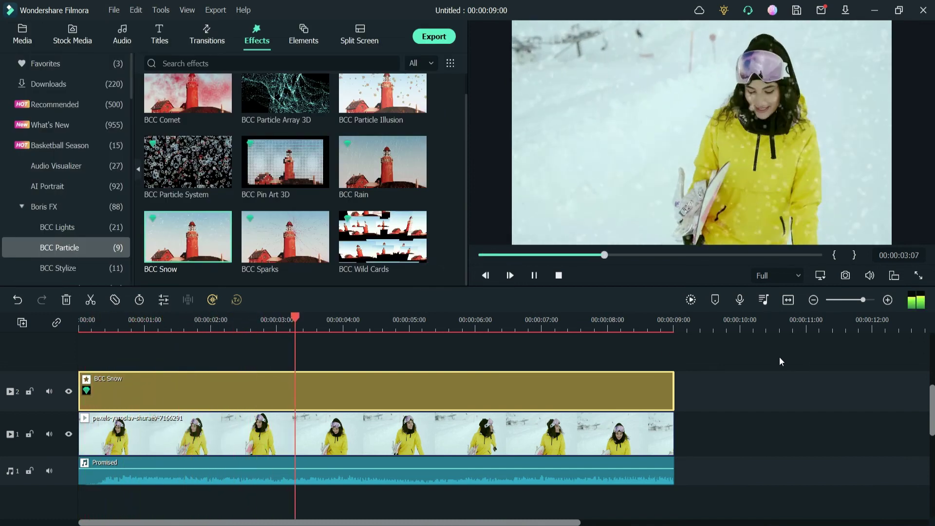
- Stop playback and delete the snowboarder clip from track 1
{"action": "key", "text": "space"}
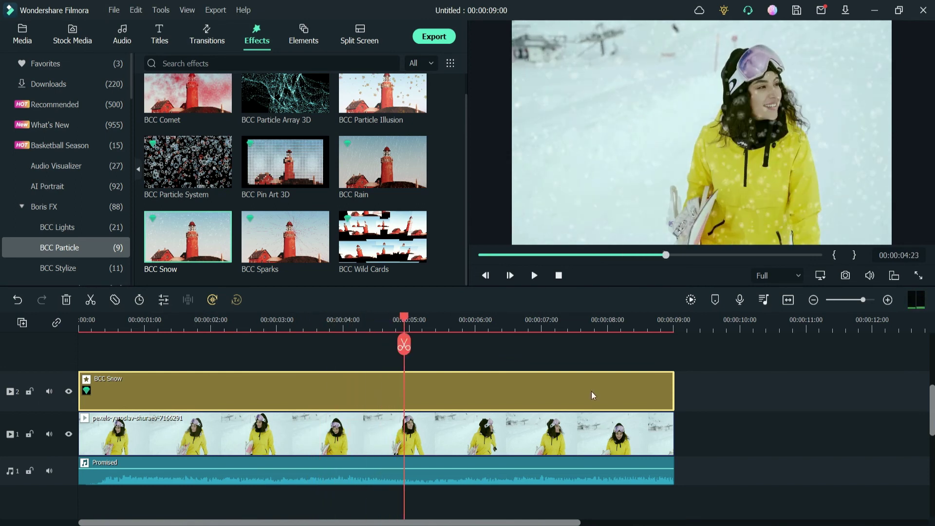
{"action": "left_click", "coordinate": [446, 433]}
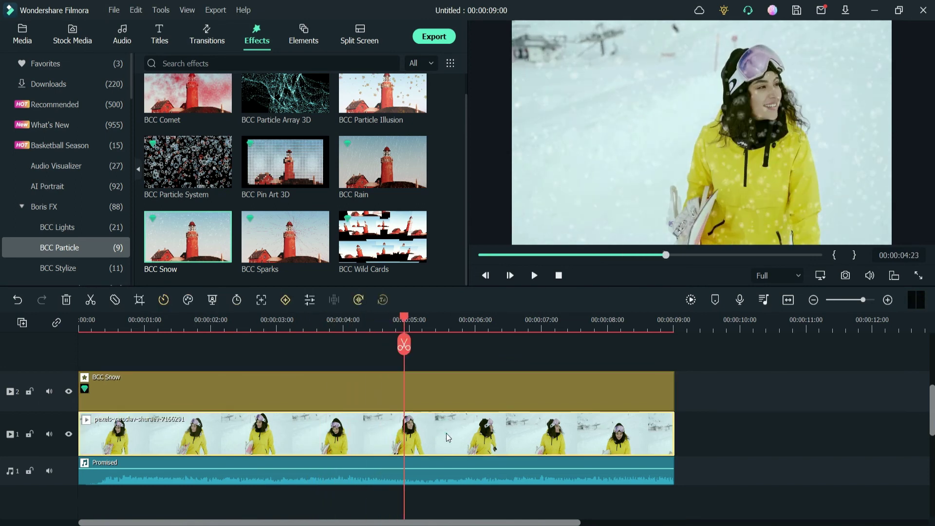
{"action": "key", "text": "Delete"}
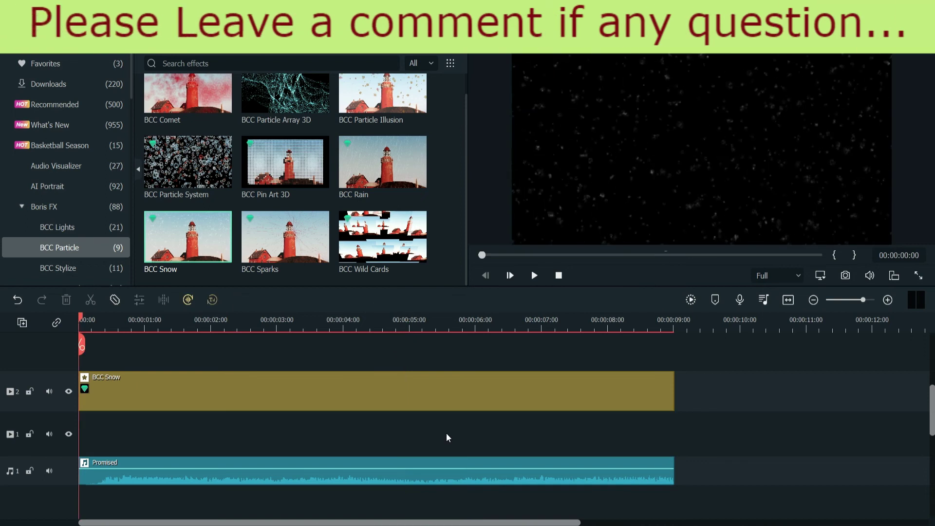
- Place the flower-field clip on track 1, trim it at 00:00:09:00, and play it back
{"action": "left_click", "coordinate": [29, 41]}
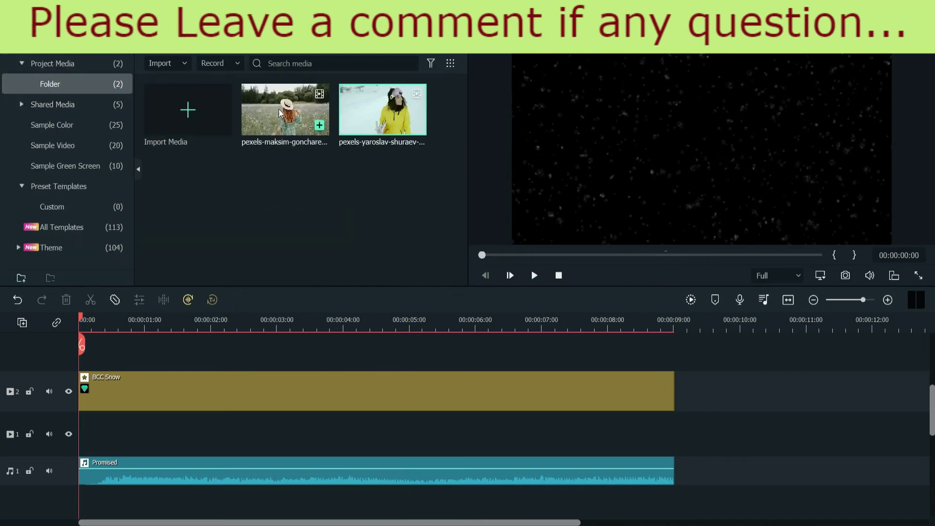
{"action": "left_click_drag", "start_coordinate": [282, 112], "coordinate": [101, 422]}
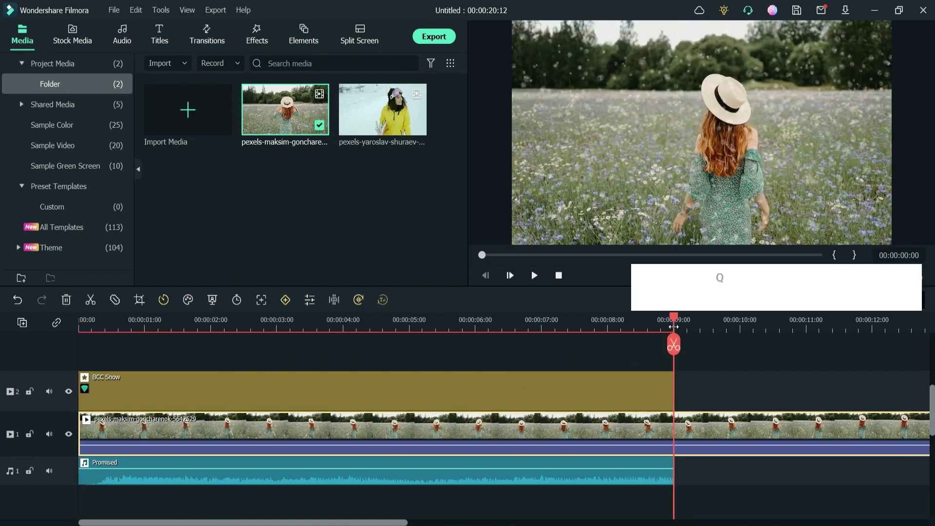
{"action": "left_click", "coordinate": [674, 343]}
{"action": "left_click", "coordinate": [674, 345]}
{"action": "key", "text": "Delete"}
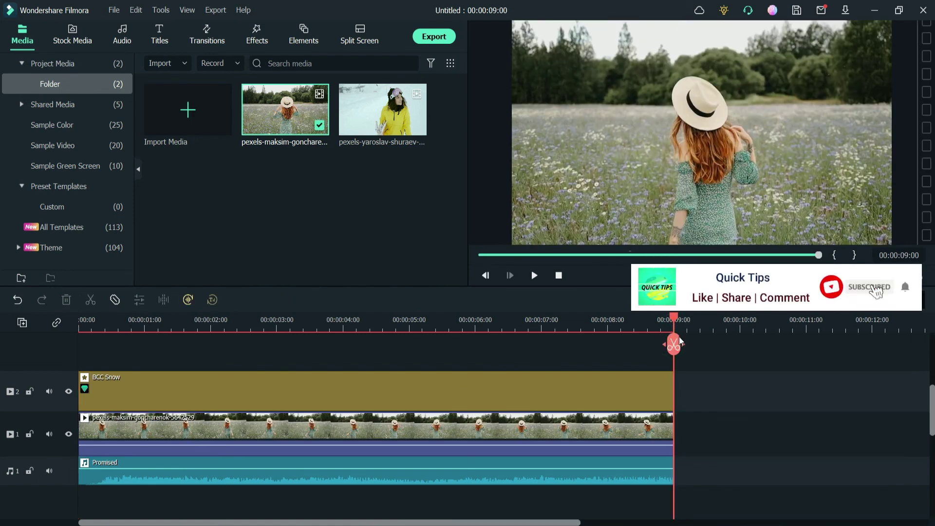
{"action": "key", "text": "space"}
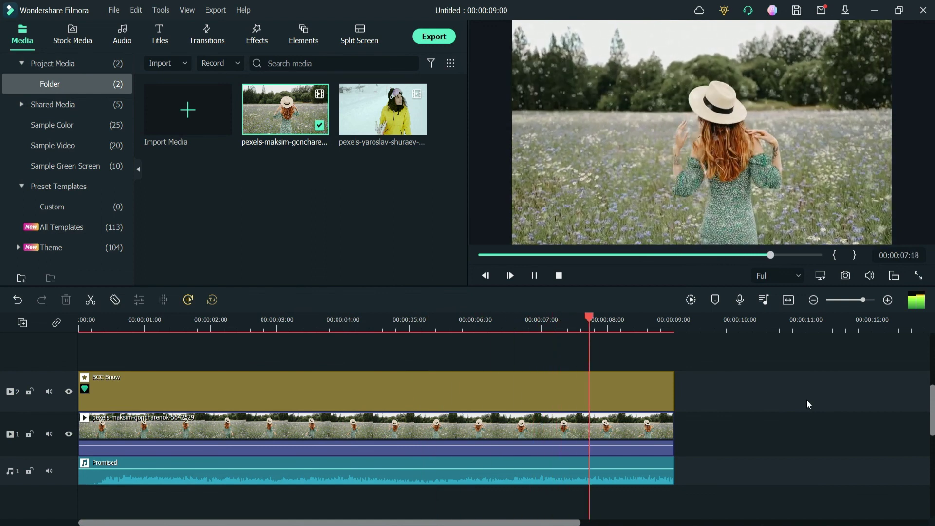
{"action": "key", "text": "space"}
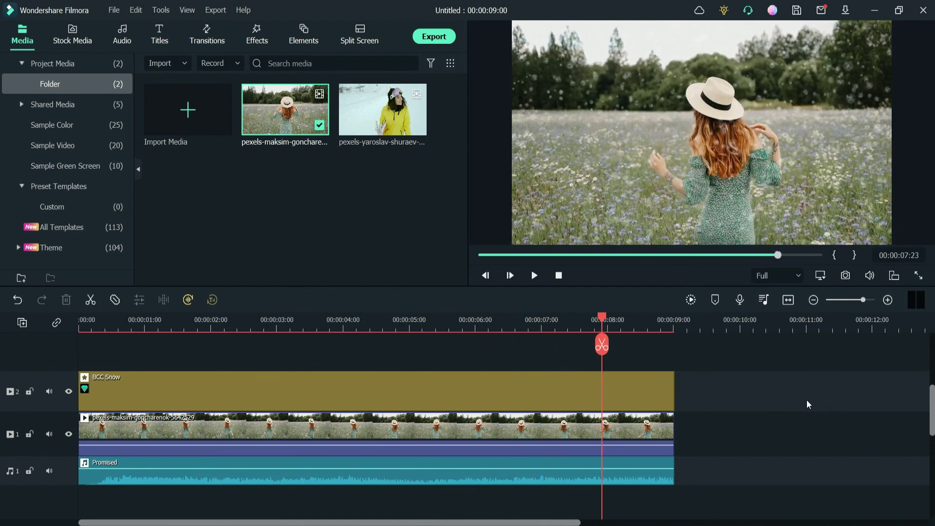